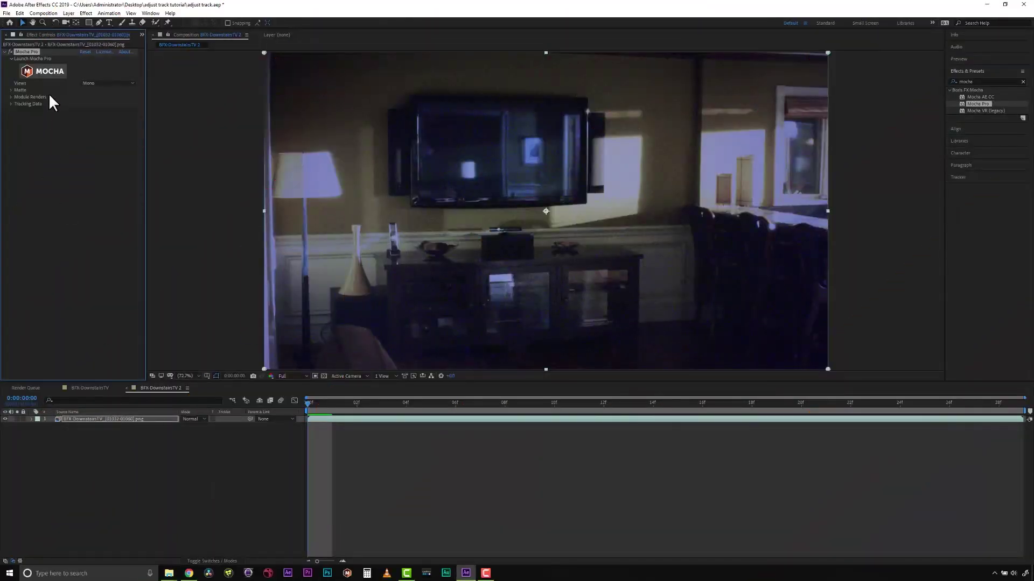
Step: Launch the Mocha Pro plugin from the TV footage layer's Effect Controls
click(50, 71)
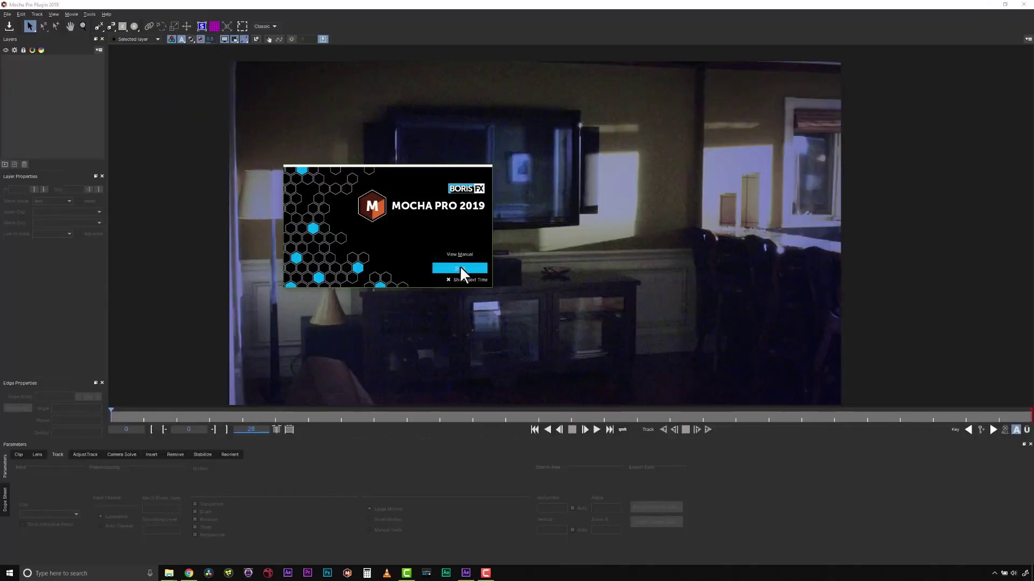
Step: Dismiss the welcome screen and play the TV clip to watch the footage
click(461, 269)
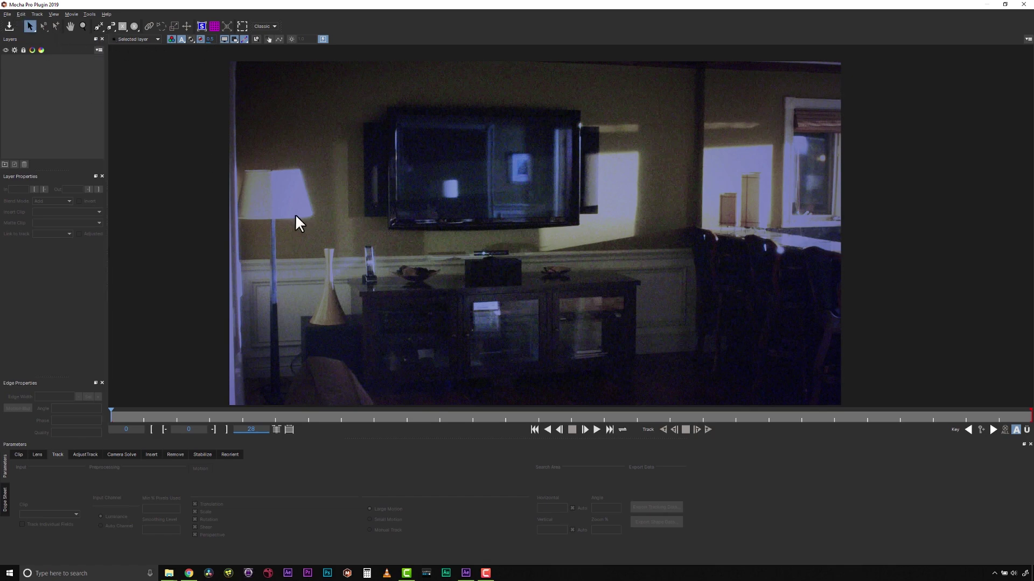
key(space)
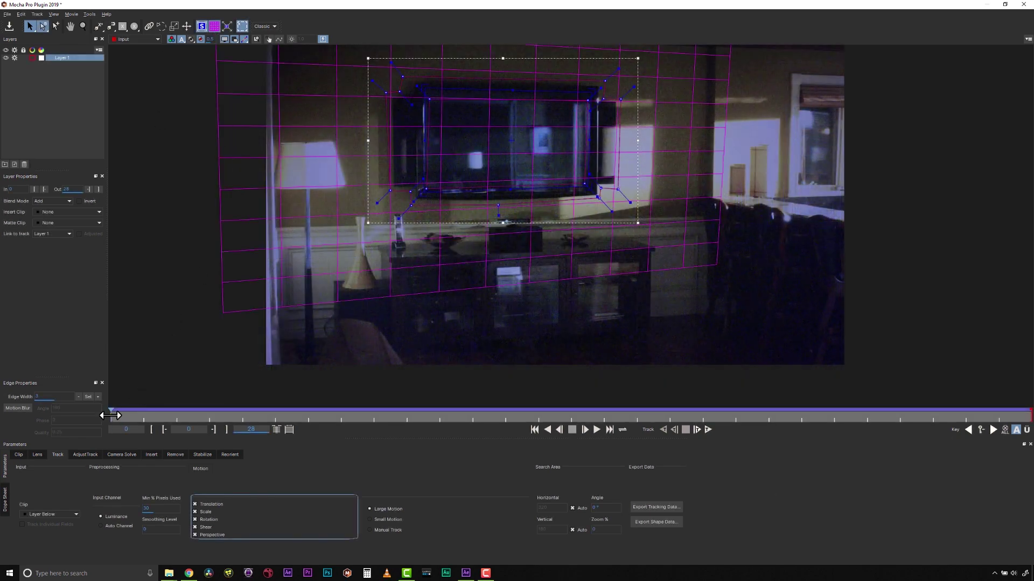
Step: Preview the Grid8x8 insert on the TV screen at mid-shot and end, then set Insert Clip to None
mouse_move(111, 416)
mouse_down()
mouse_move(539, 392)
mouse_move(607, 366)
mouse_move(6, 337)
mouse_up()
click(48, 211)
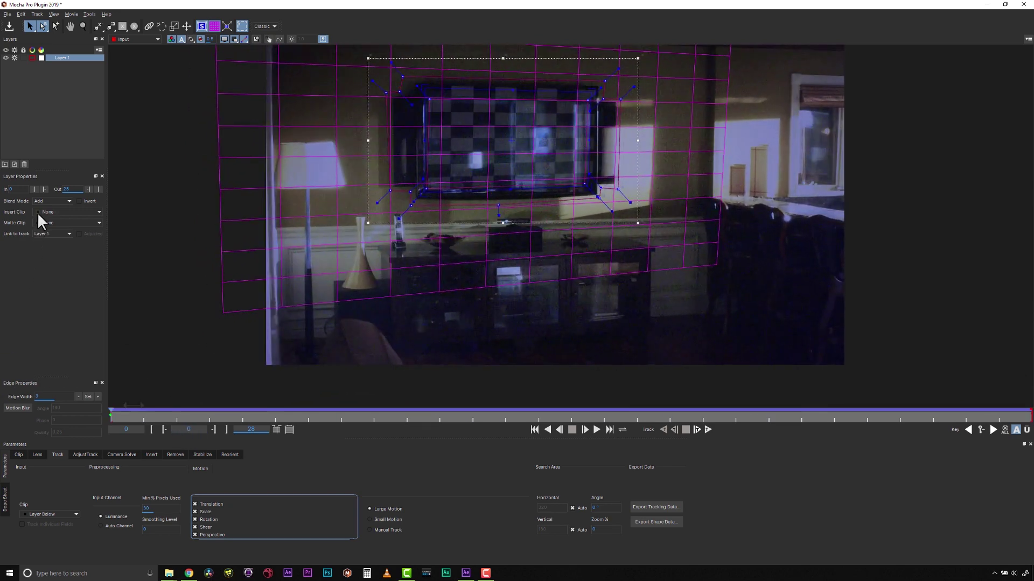
click(57, 223)
mouse_move(269, 400)
mouse_down()
mouse_move(1030, 414)
mouse_move(112, 377)
mouse_up()
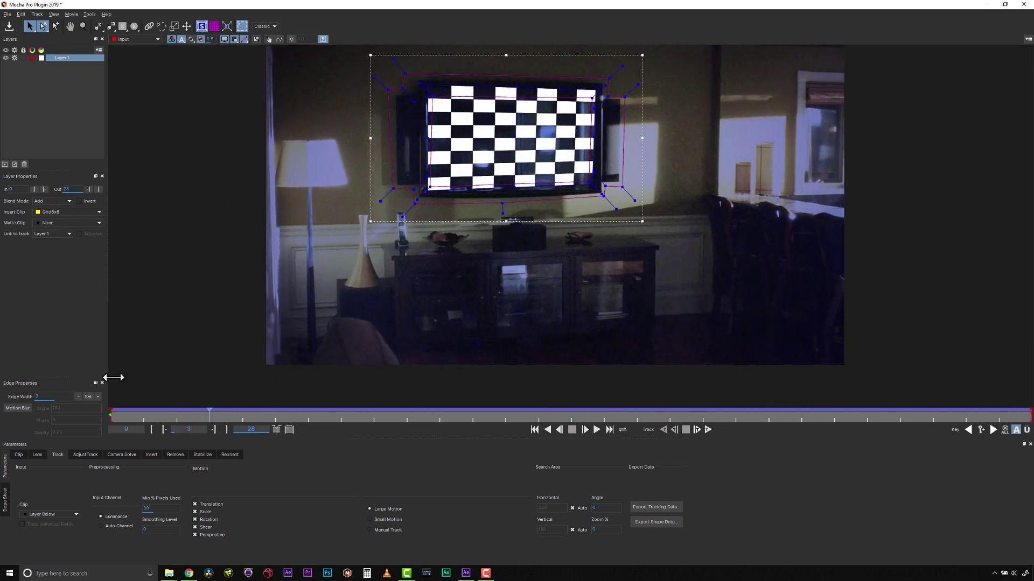
click(69, 211)
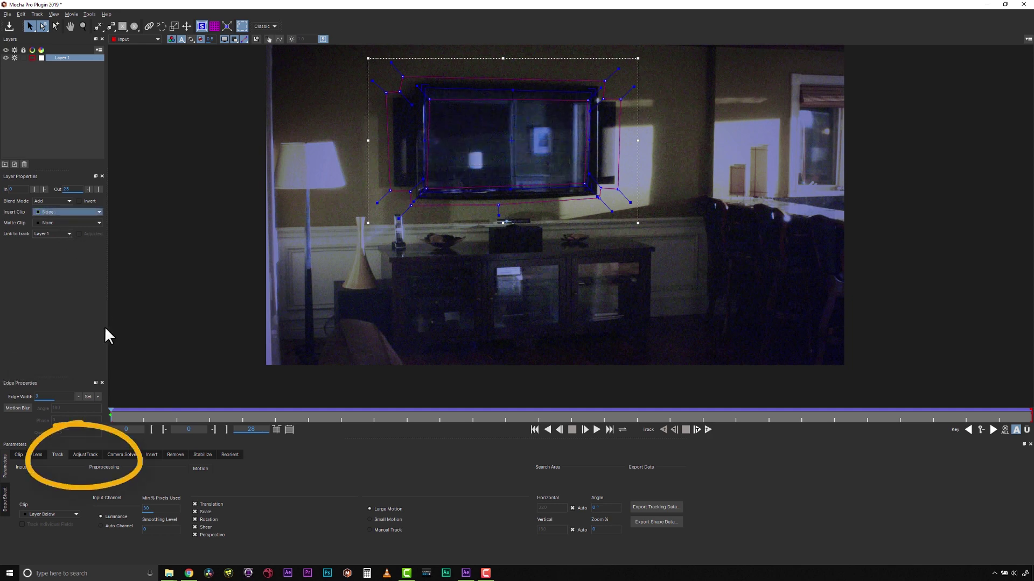
Step: In AdjustTrack, drag the top-left, bottom-right and bottom-left surface corners onto the TV corners
click(85, 455)
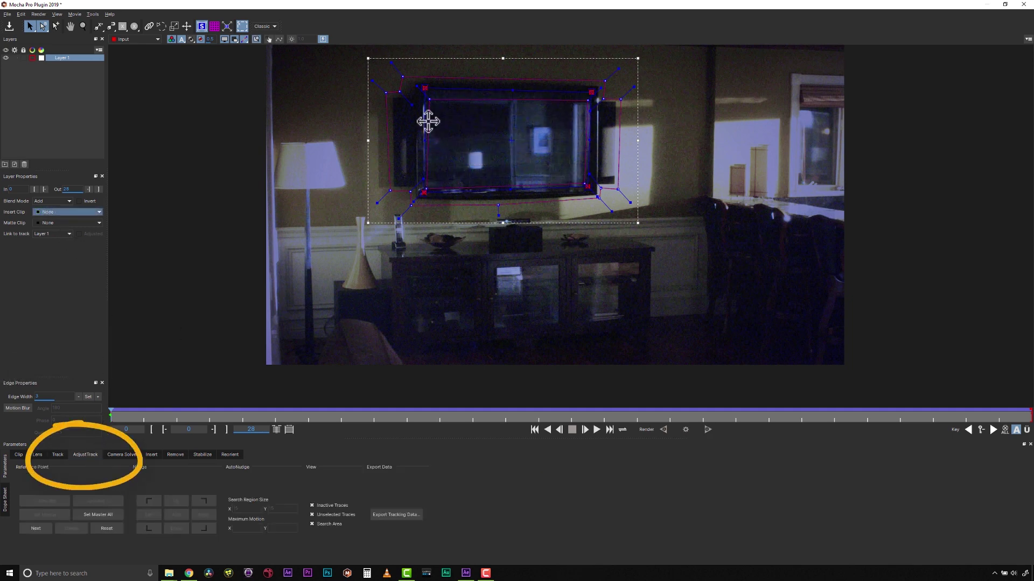
click(424, 90)
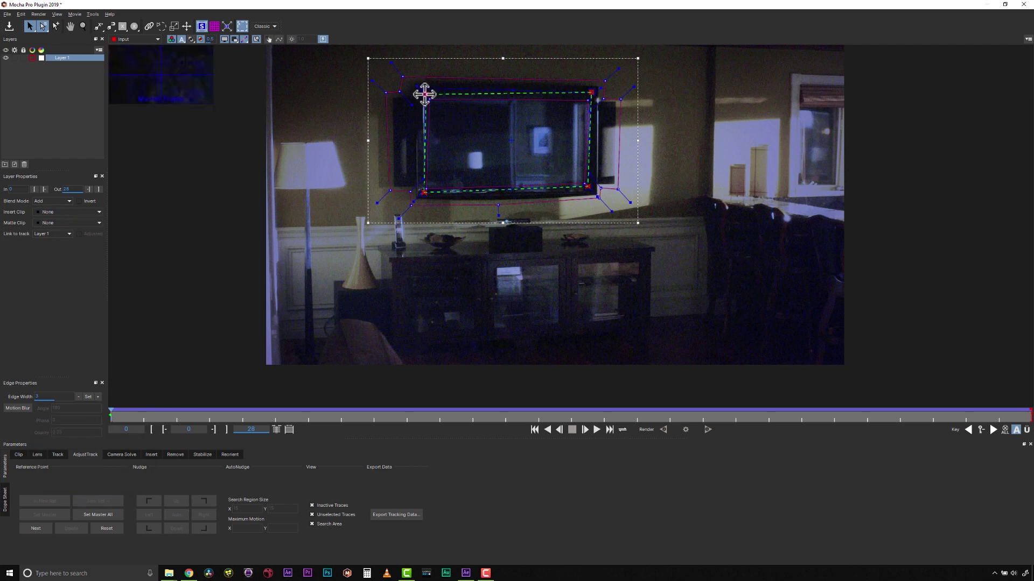
drag(425, 100, 425, 96)
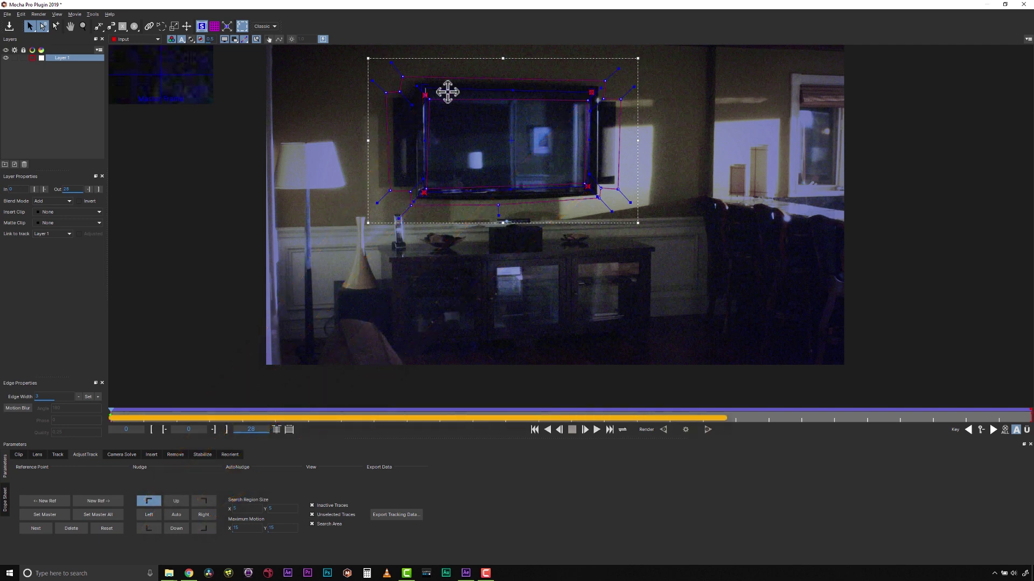
drag(423, 93, 415, 81)
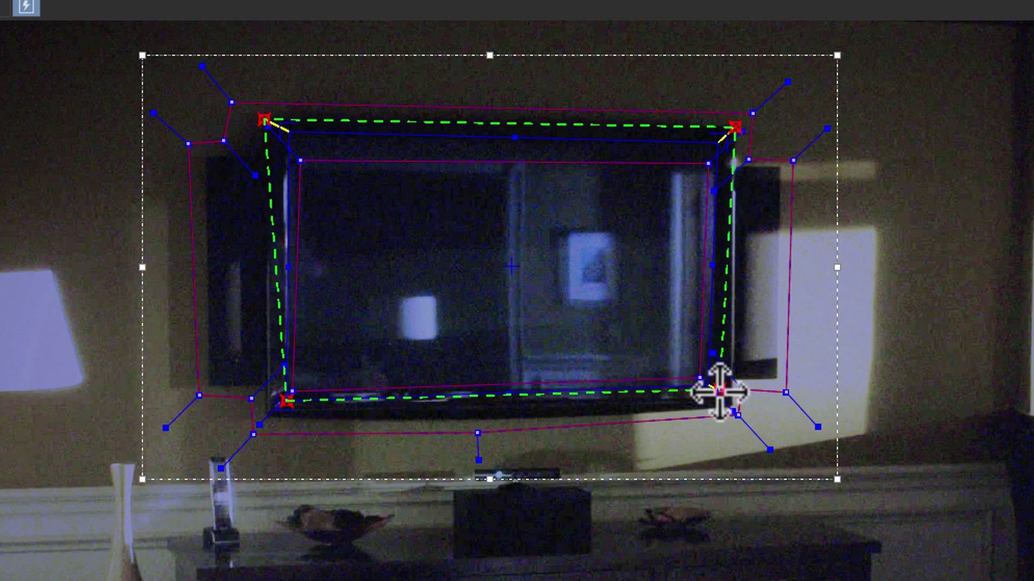
drag(719, 394, 730, 406)
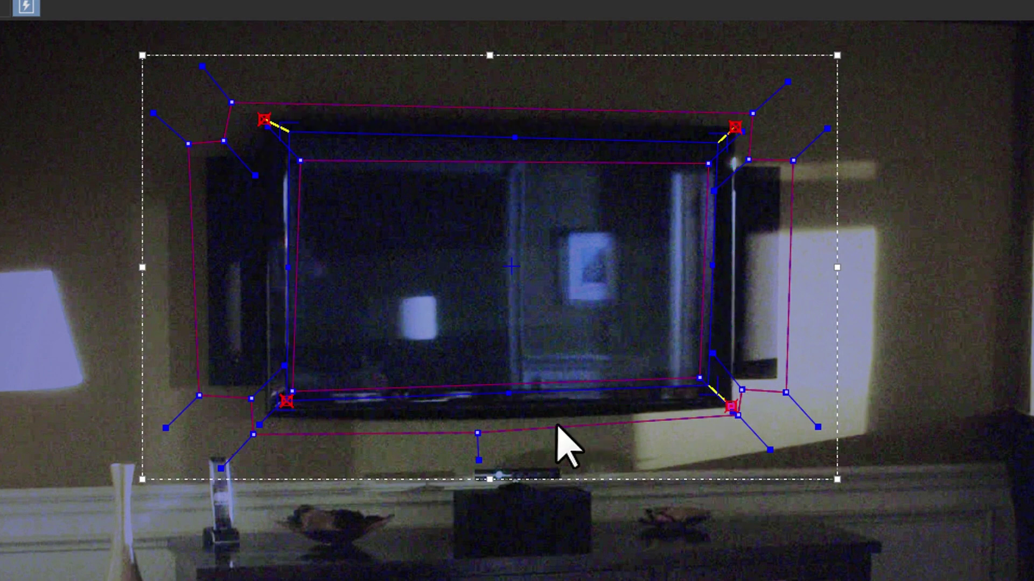
drag(282, 396, 264, 408)
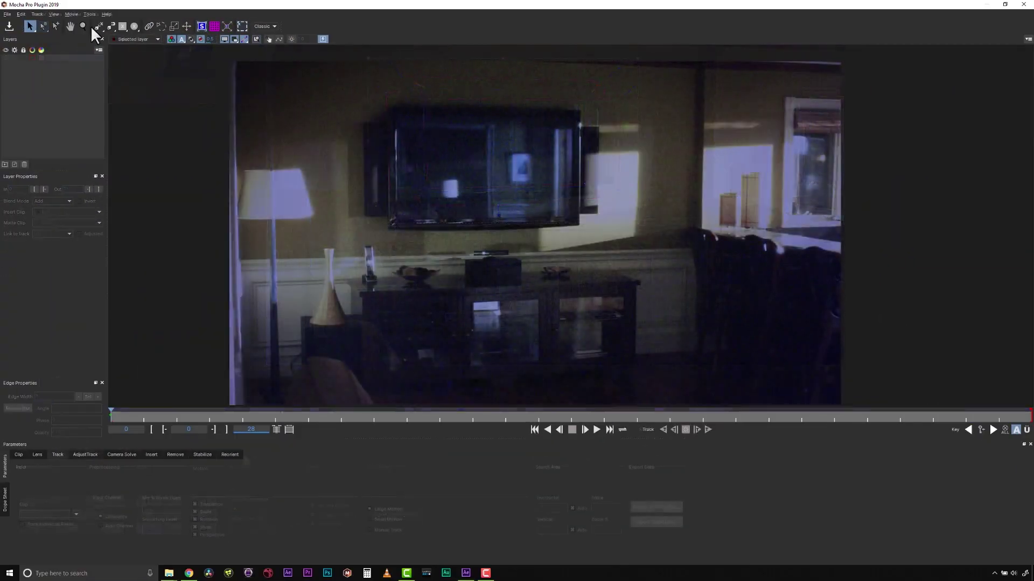
Step: Draw an X-spline outline around the TV as a new layer
click(98, 26)
click(370, 117)
click(587, 105)
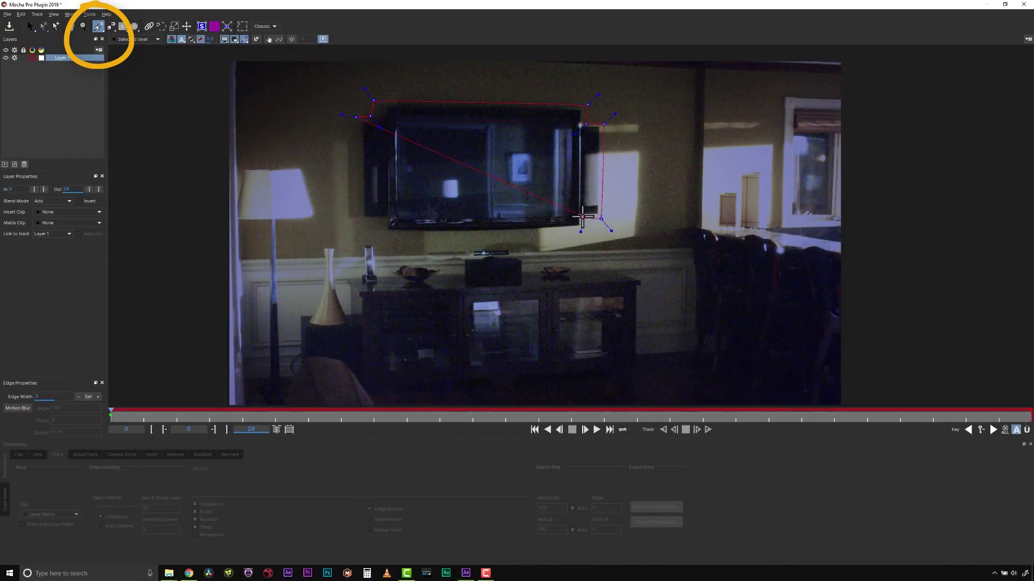
click(38, 25)
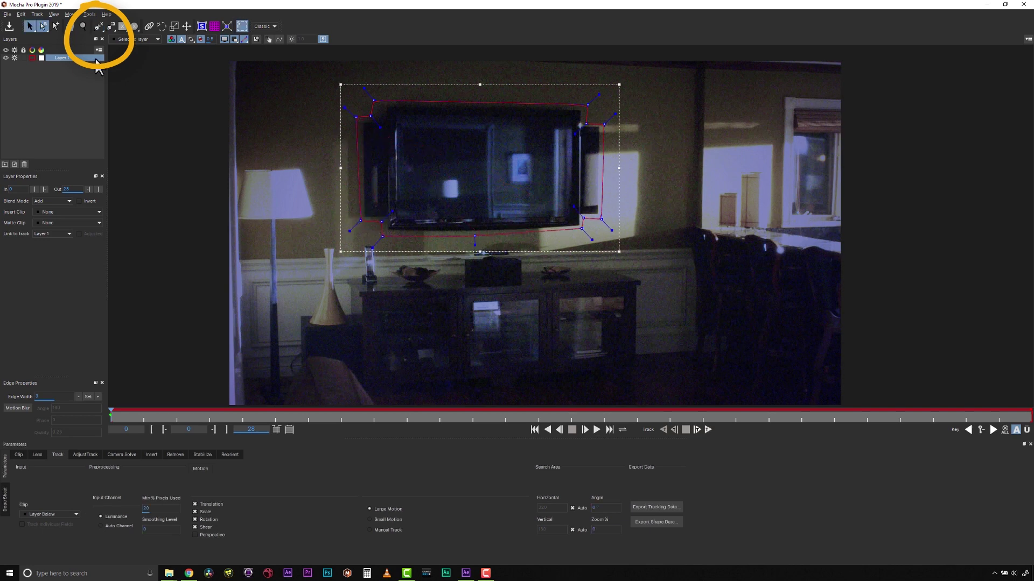
Step: Enlarge the outline slightly, enable Perspective motion, and track the shape forward
key(ctrl+f)
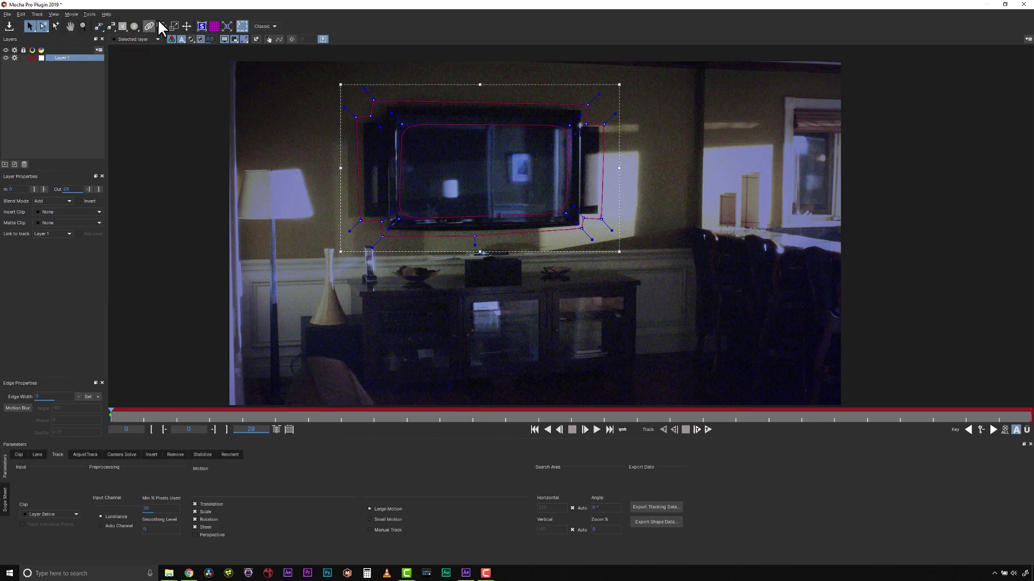
drag(618, 84, 623, 84)
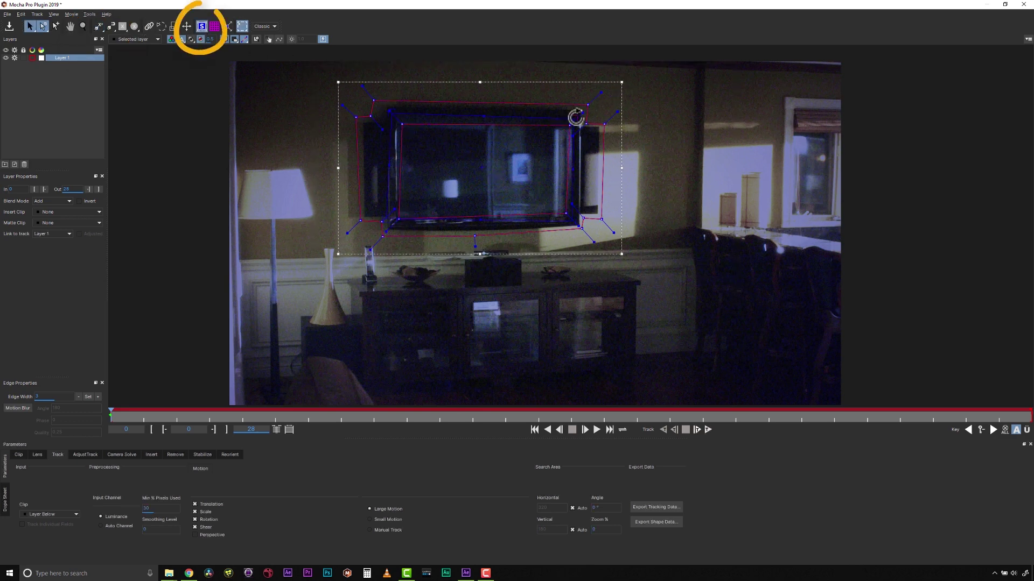
click(520, 146)
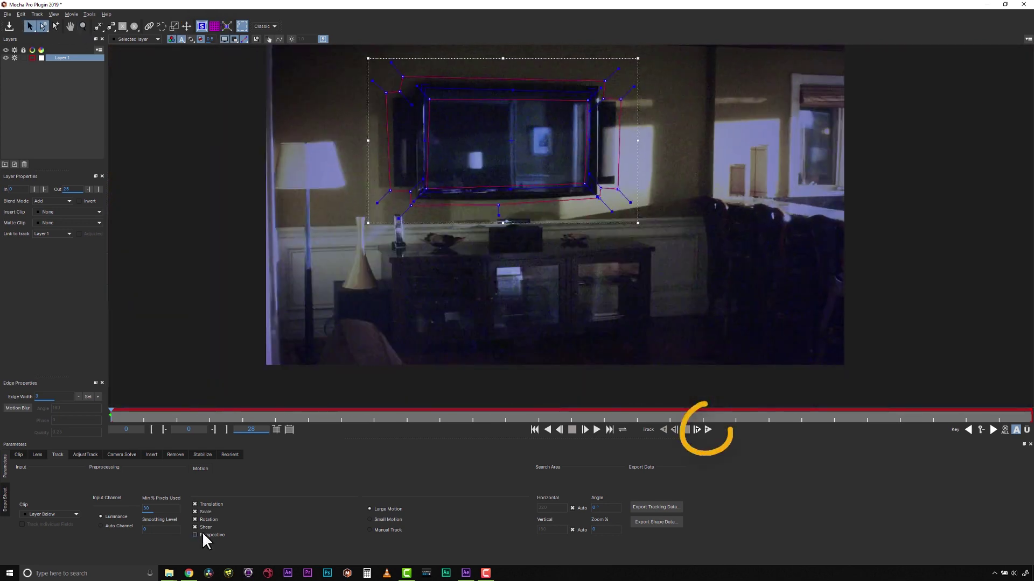
click(203, 534)
click(705, 429)
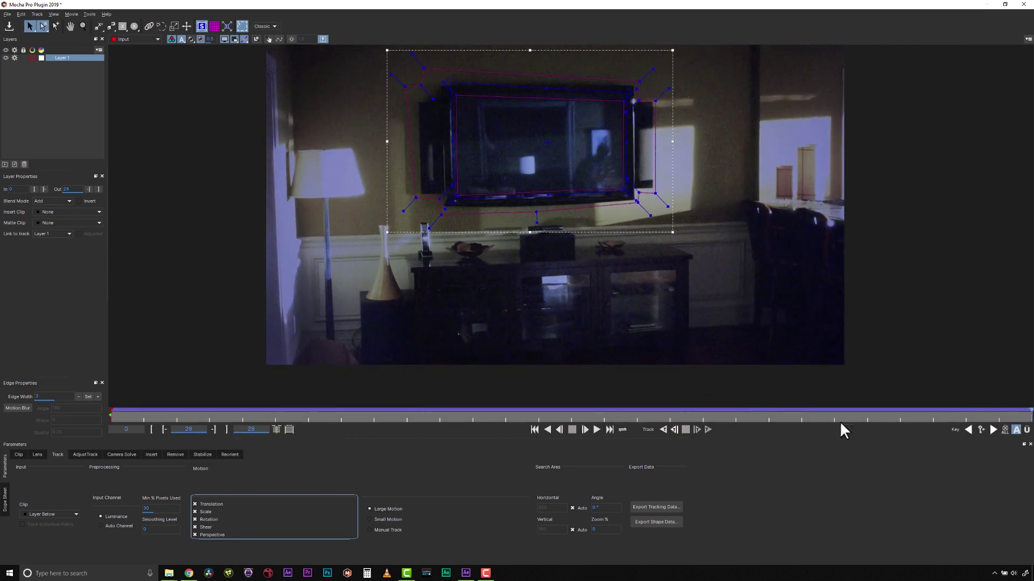
Step: Scrub the tracked shot and show the perspective grid at frame 18
mouse_move(1016, 416)
mouse_down()
mouse_move(1028, 433)
mouse_move(7, 394)
mouse_up()
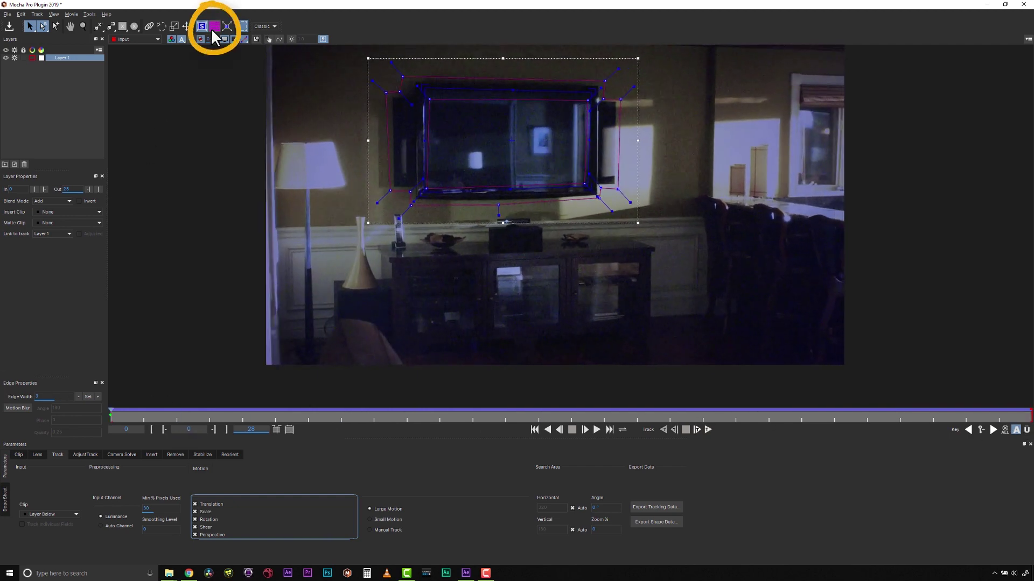
click(215, 32)
mouse_move(112, 415)
mouse_down()
mouse_move(808, 409)
mouse_move(465, 393)
mouse_move(570, 365)
mouse_move(4, 337)
mouse_up()
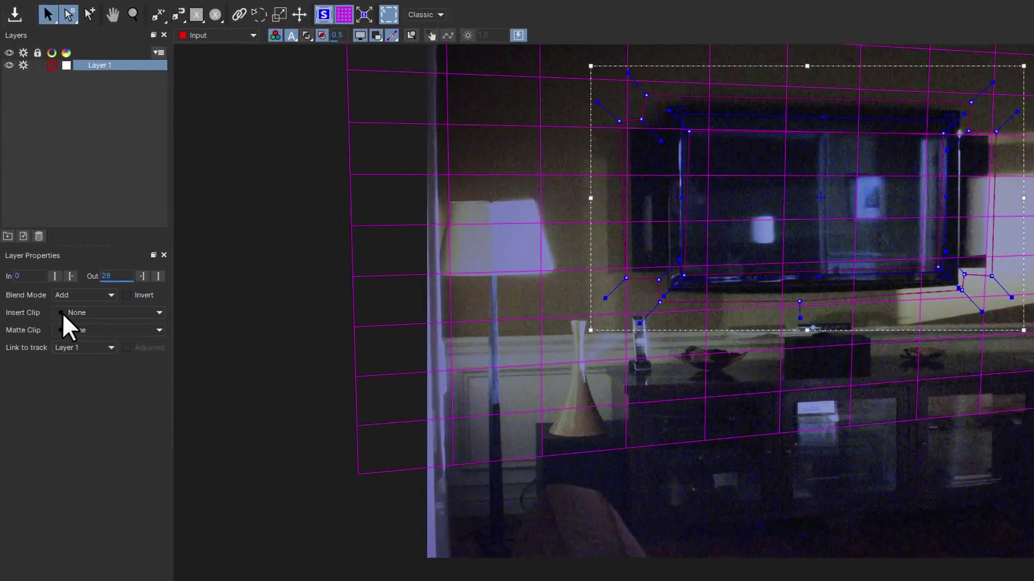
Step: Insert the Grid8x8 checkerboard, hide the grid, and review the insert across the shot
click(44, 212)
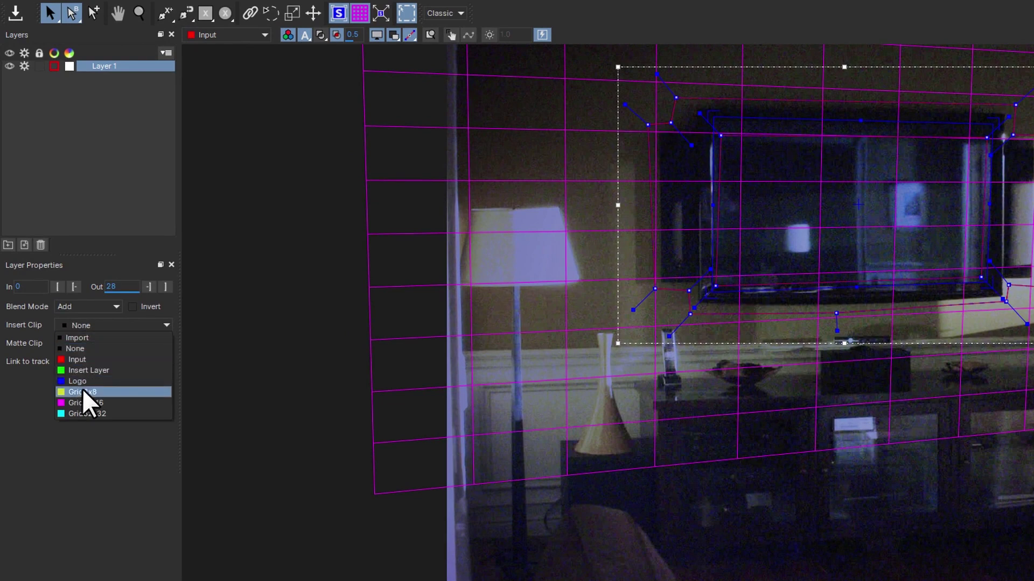
key(Escape)
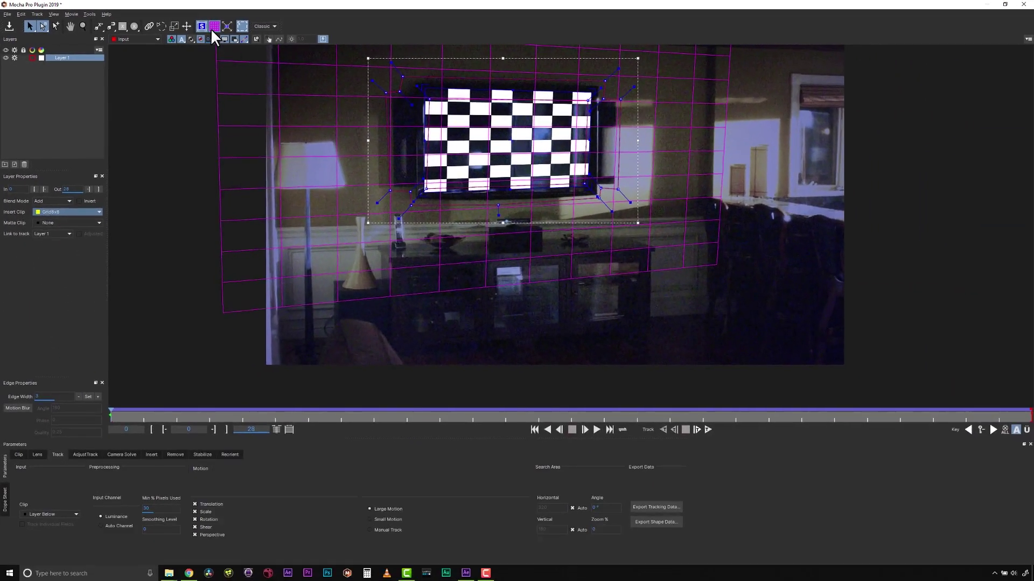
click(213, 27)
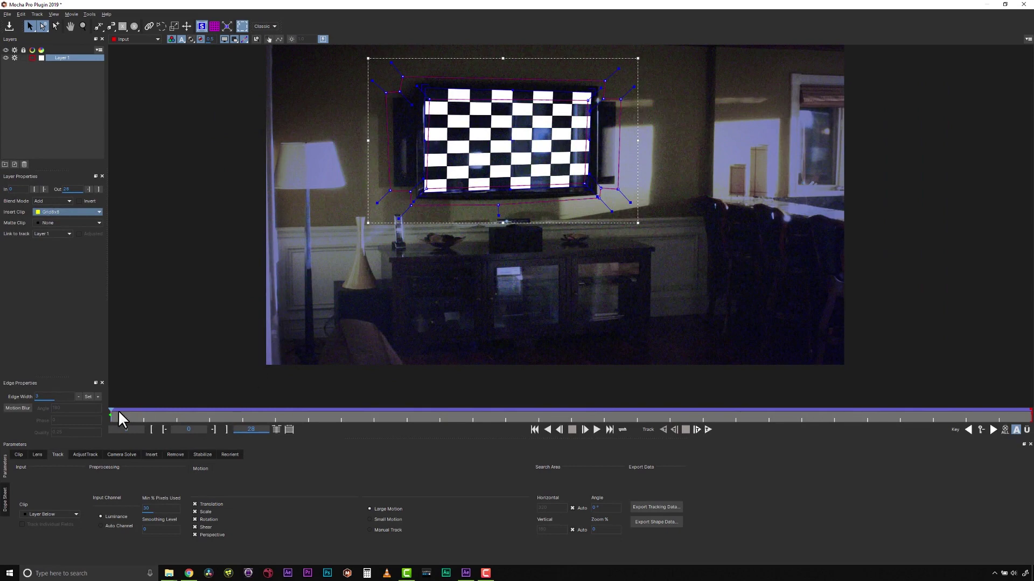
drag(111, 414, 7, 401)
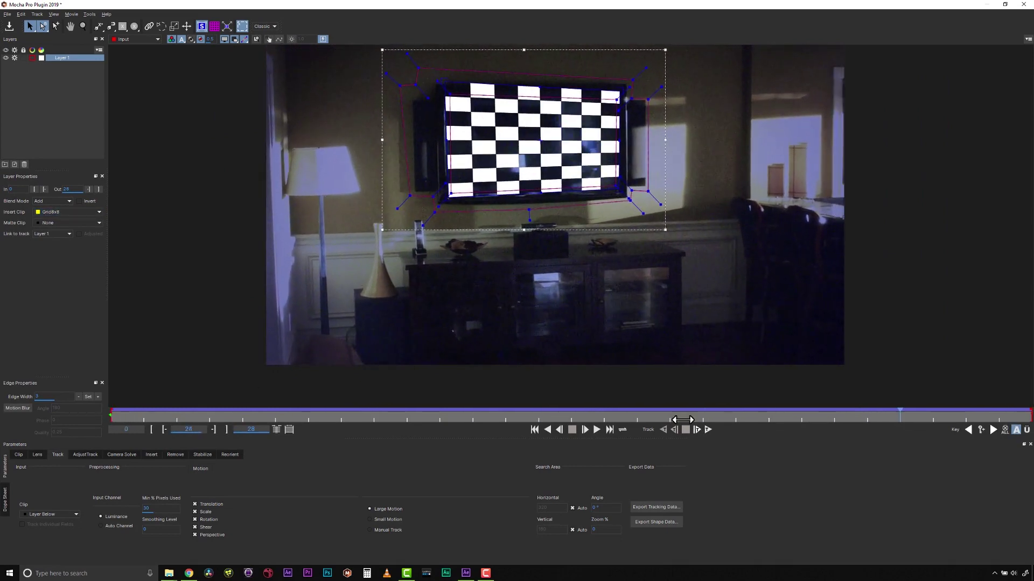
mouse_move(113, 412)
mouse_down()
mouse_move(1027, 414)
mouse_move(30, 377)
mouse_up()
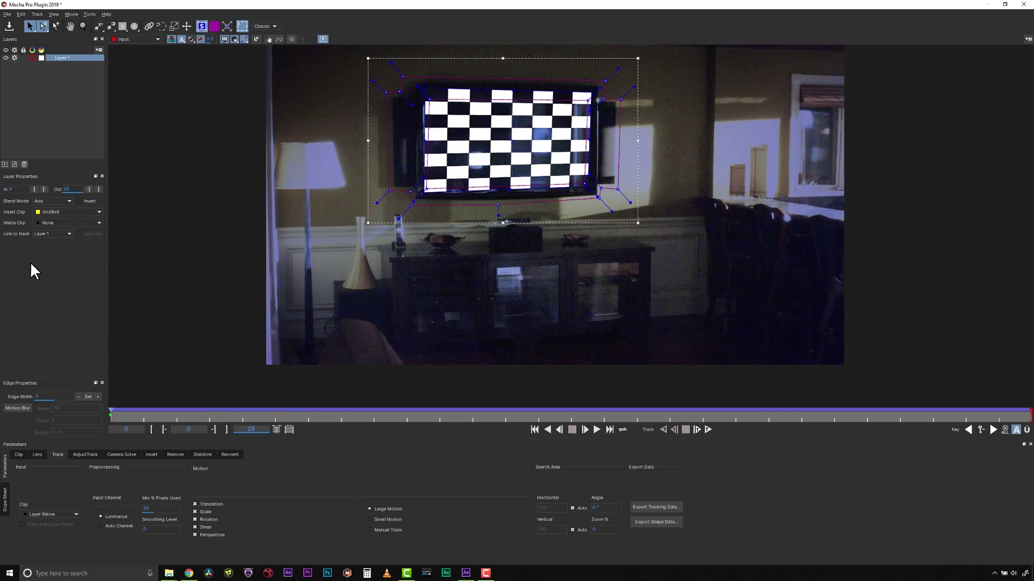
Step: Clear the insert clip and, in AdjustTrack, drag the top-left surface corner toward the TV
click(58, 211)
click(59, 226)
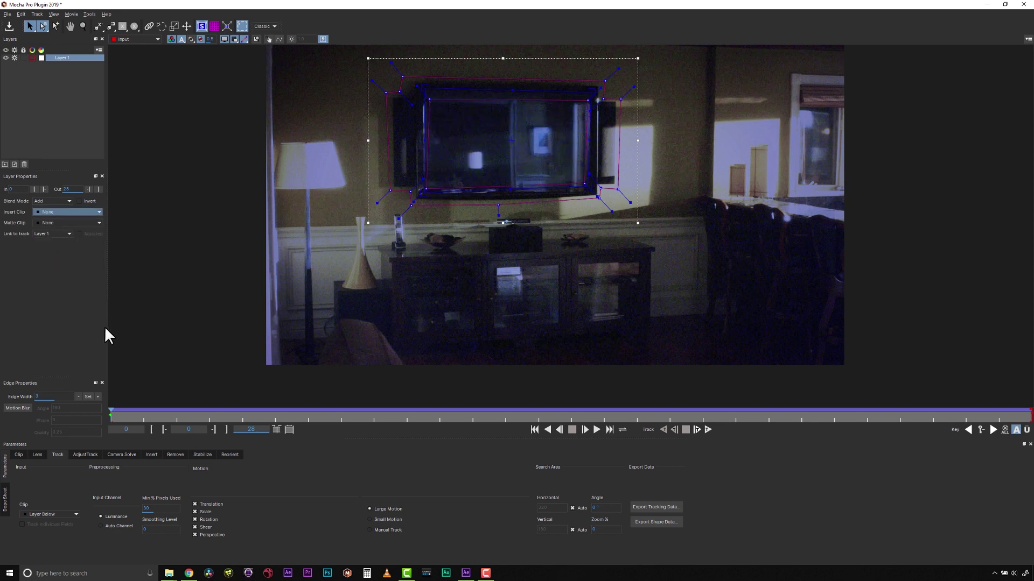
click(86, 454)
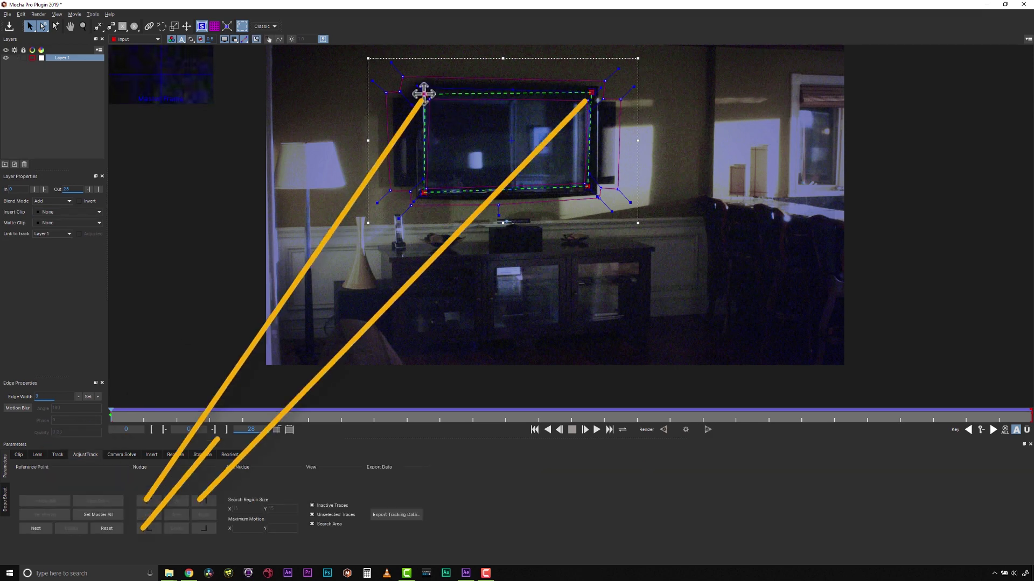
drag(425, 98, 427, 88)
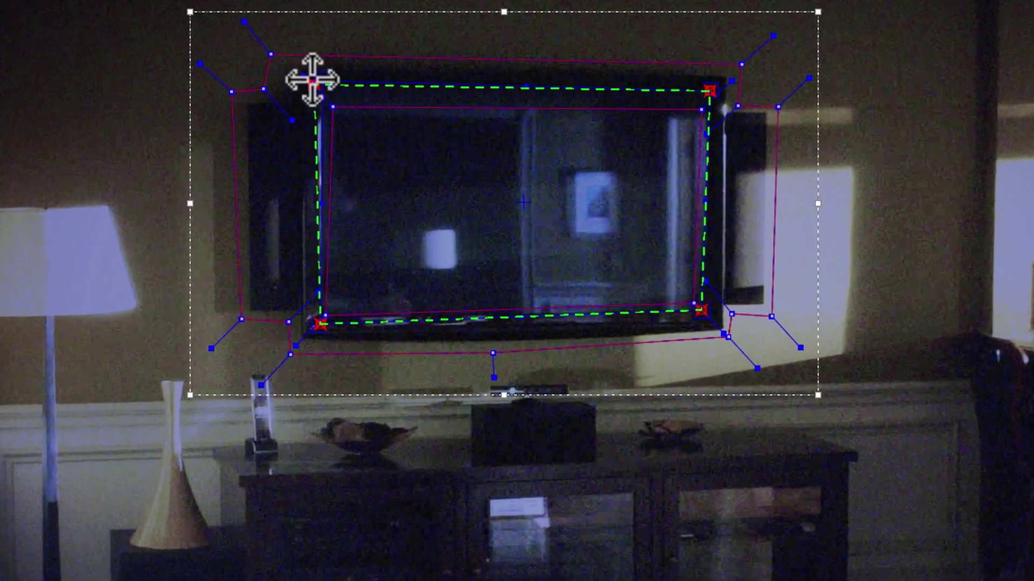
drag(345, 95, 299, 67)
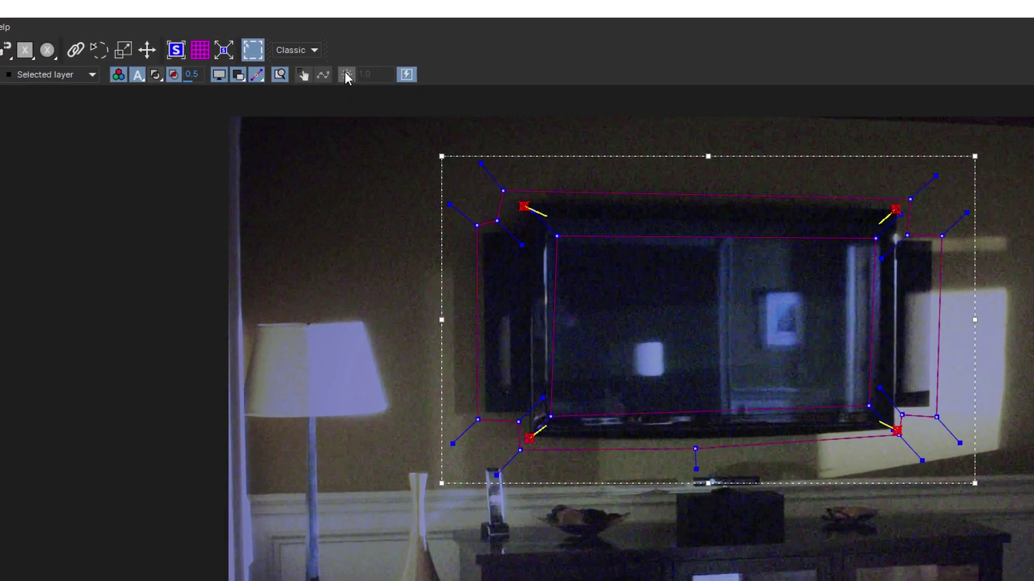
Step: Brighten the viewer and drag the four reference corners toward the TV screen corners
click(345, 74)
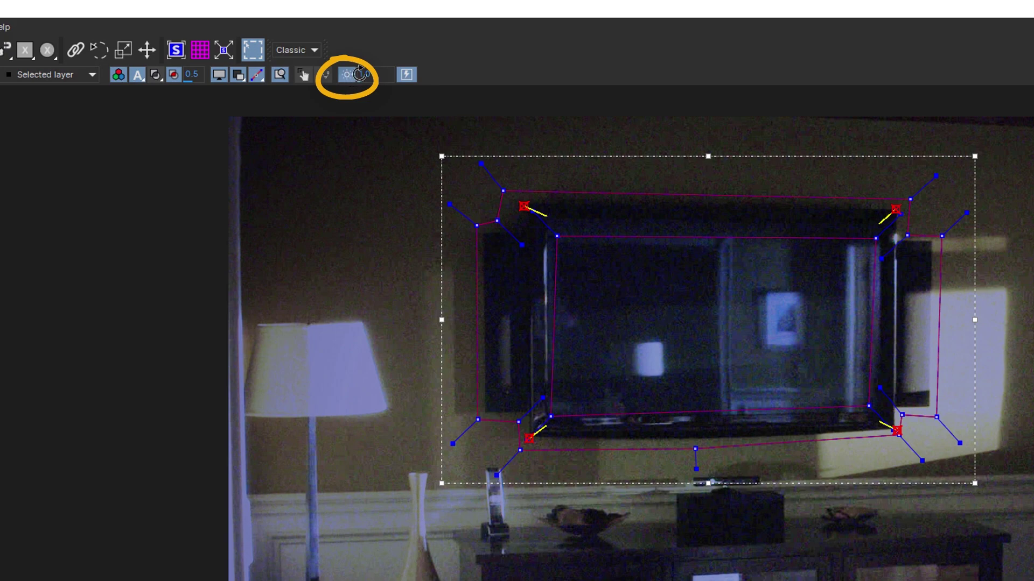
drag(364, 73, 387, 74)
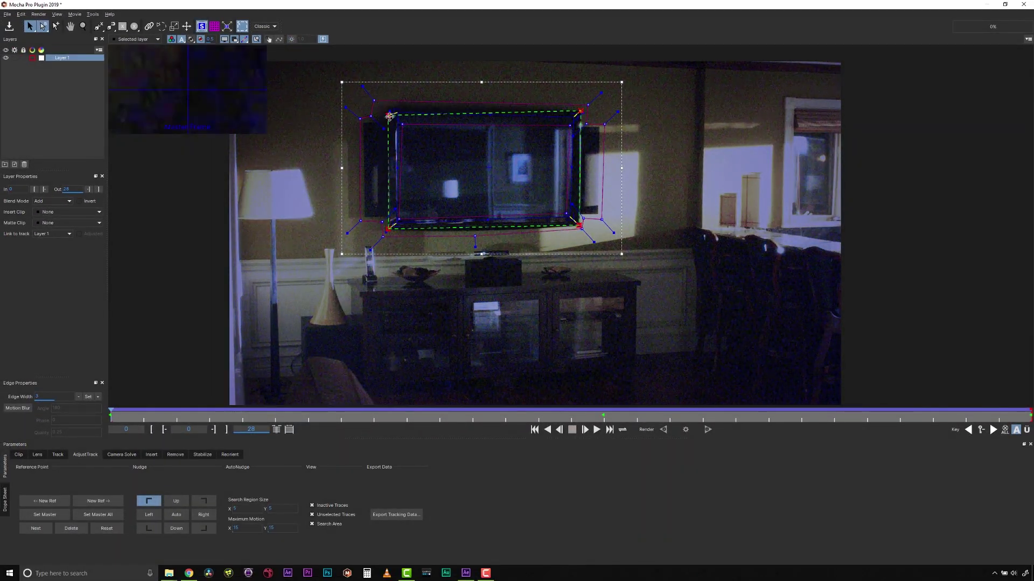
drag(391, 112, 498, 126)
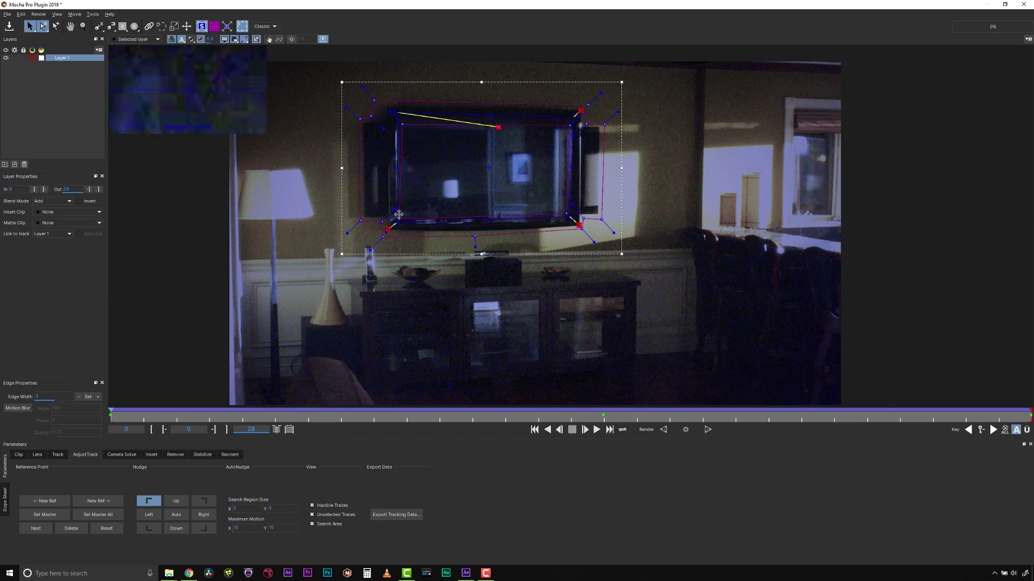
drag(396, 222, 514, 196)
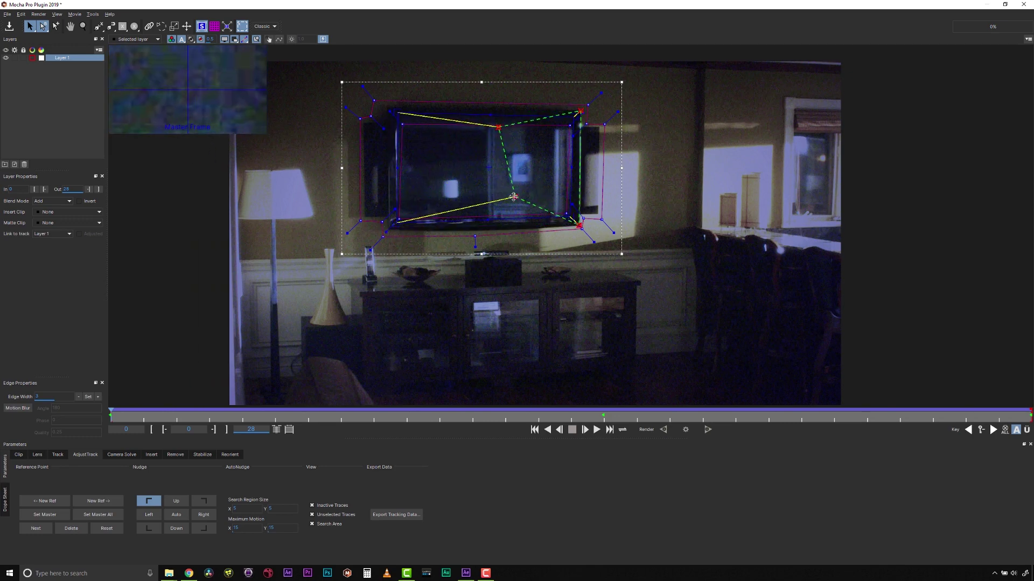
drag(579, 225, 575, 167)
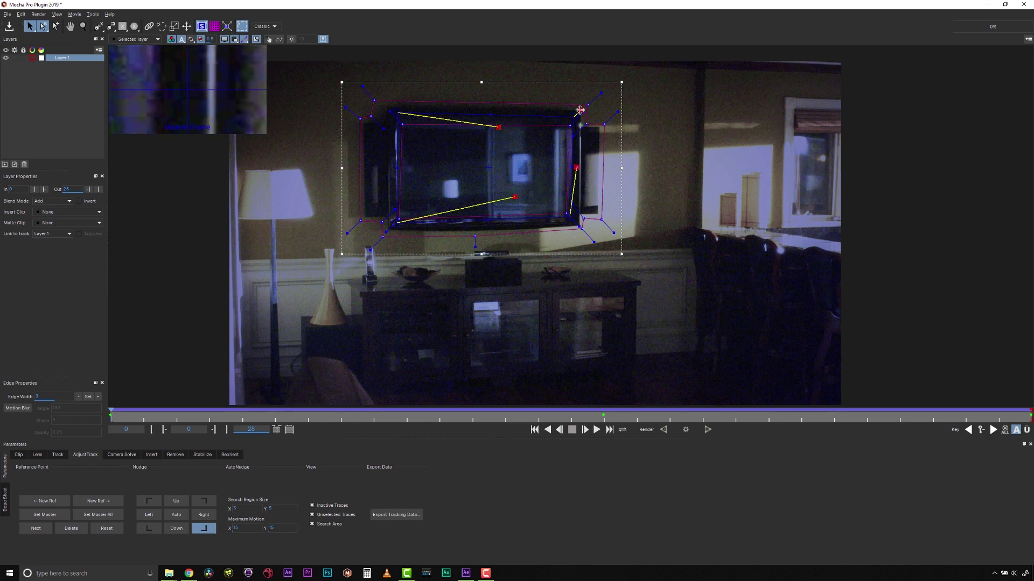
drag(580, 111, 542, 129)
mouse_move(575, 168)
mouse_down()
mouse_move(540, 176)
mouse_move(521, 151)
mouse_move(502, 169)
mouse_up()
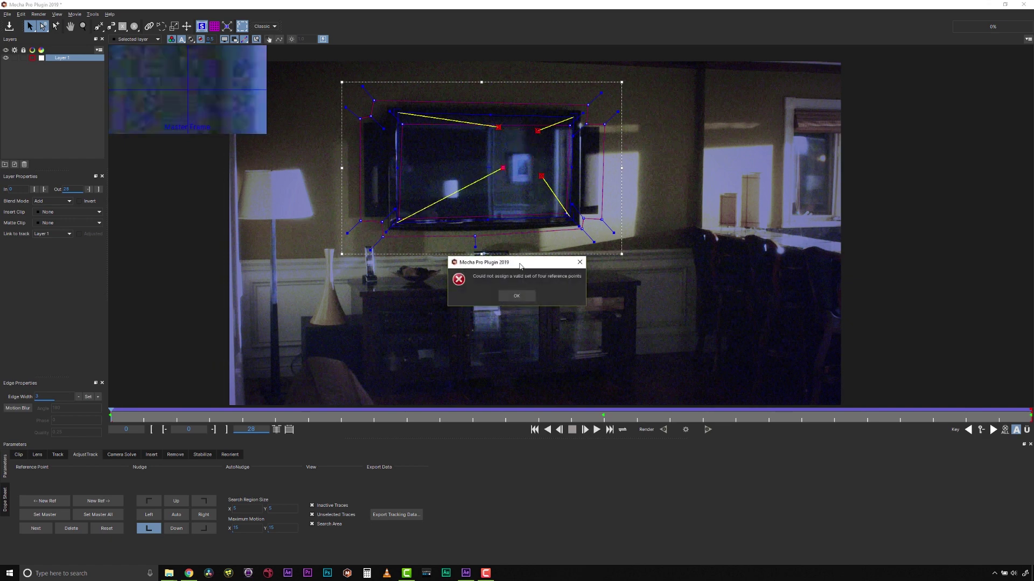
Step: Dismiss the invalid reference points error and re-place the lower-left, top-left and top-right corners
click(515, 297)
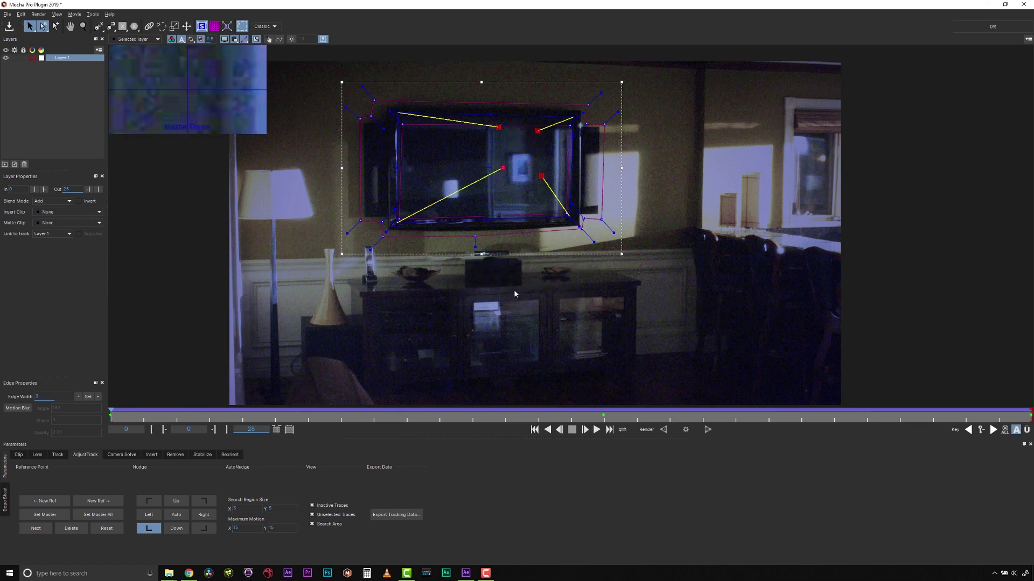
drag(502, 167, 388, 230)
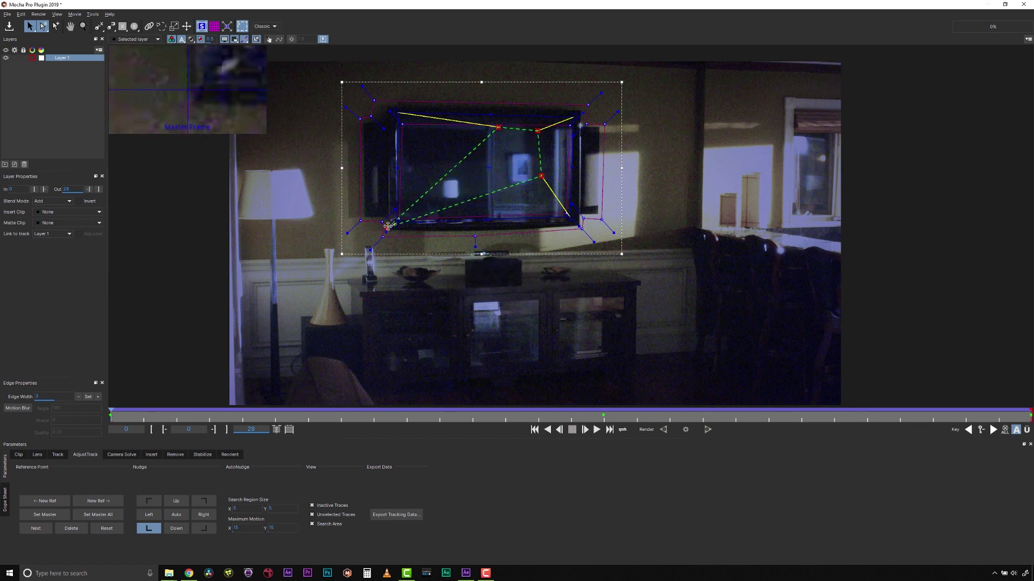
drag(496, 126, 387, 108)
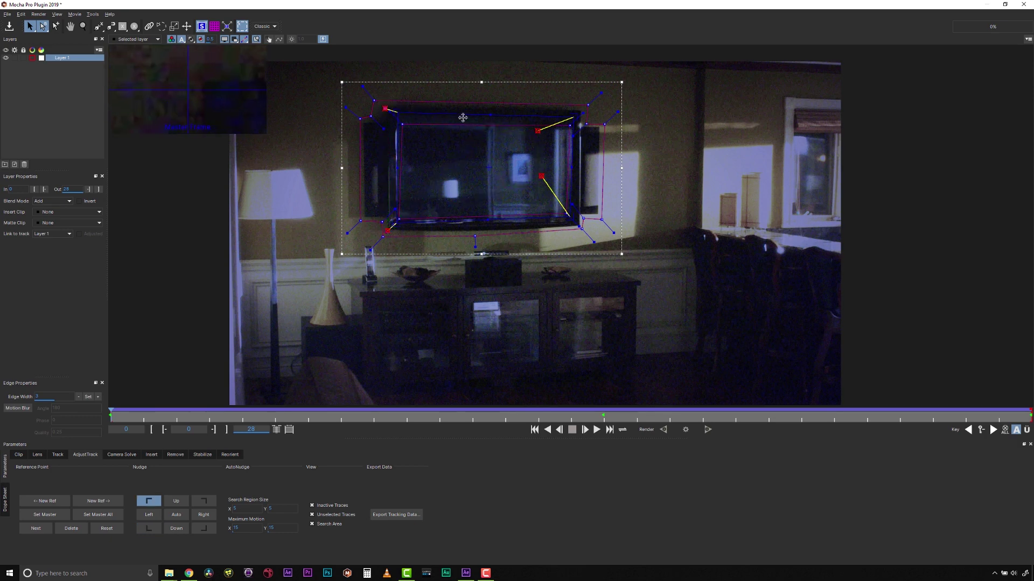
drag(537, 129, 580, 110)
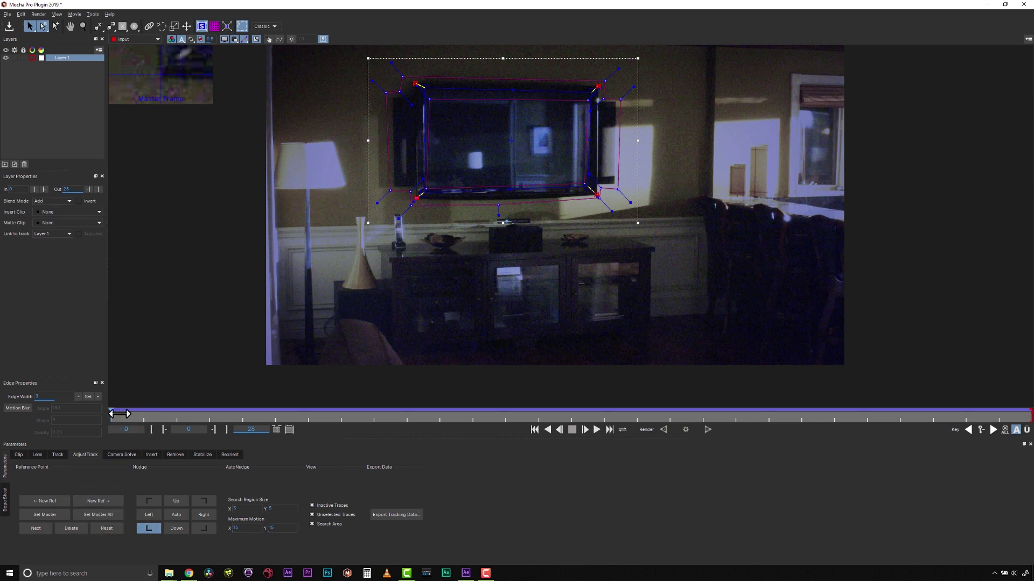
Step: On the last frame, auto-nudge the bottom-left point and hand-correct the corner
drag(117, 413, 1028, 413)
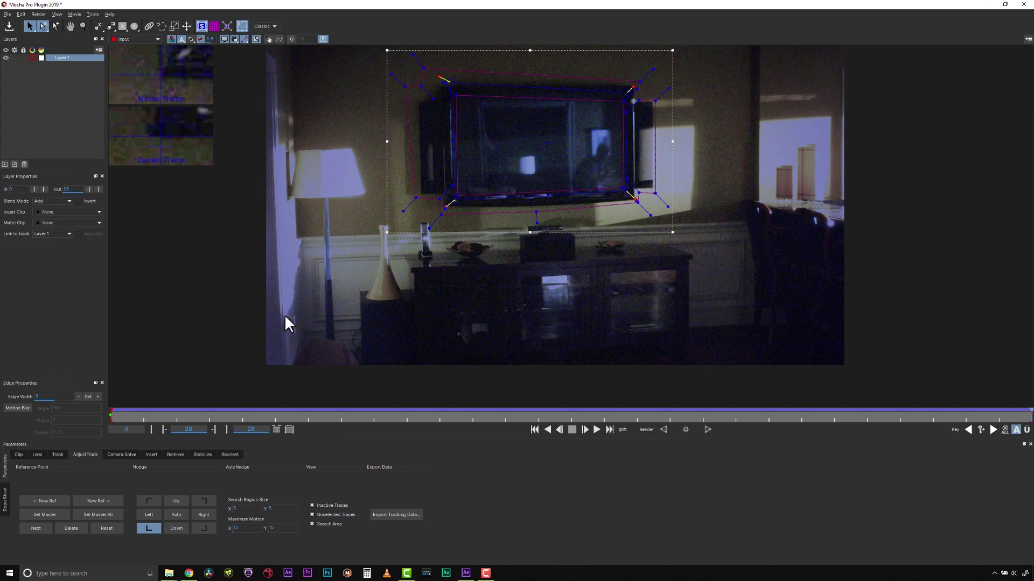
click(176, 514)
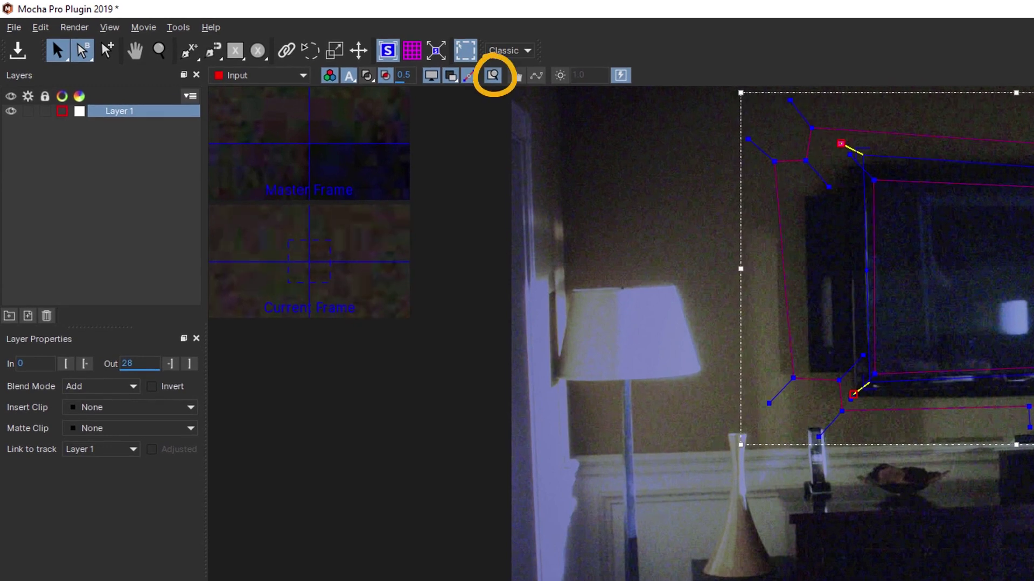
drag(842, 137, 840, 164)
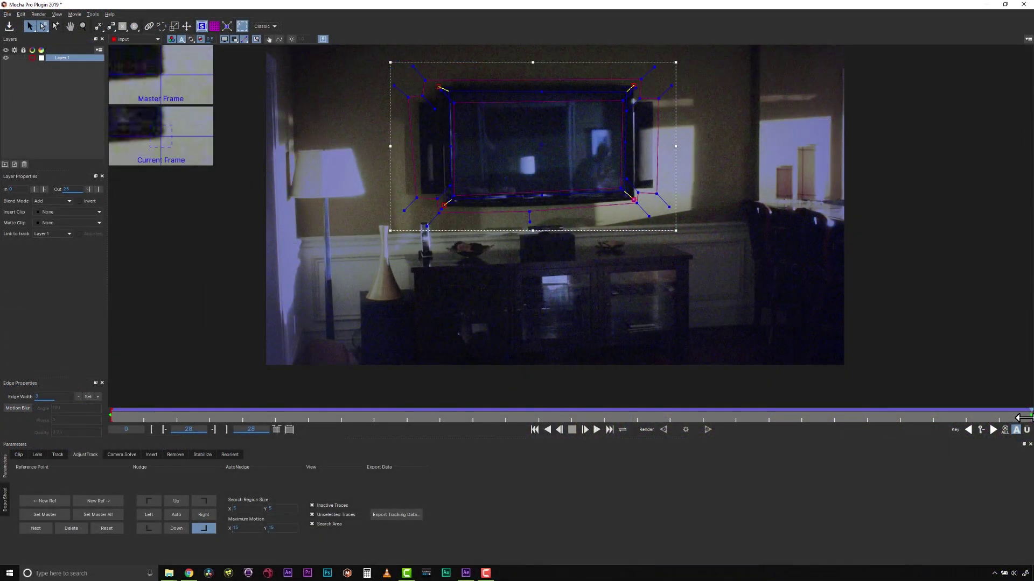
drag(1021, 418, 441, 421)
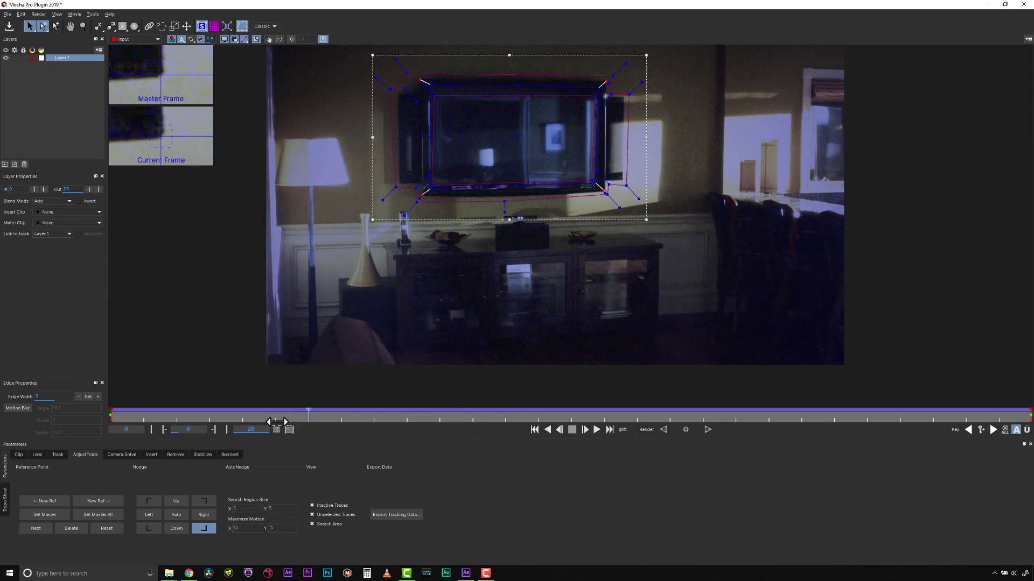
Step: Scrub from first to last frame and auto-nudge the top-right reference corner on the final frame
mouse_move(440, 422)
mouse_down()
mouse_move(27, 415)
mouse_move(1030, 419)
mouse_move(106, 406)
mouse_up()
drag(28, 408, 1029, 416)
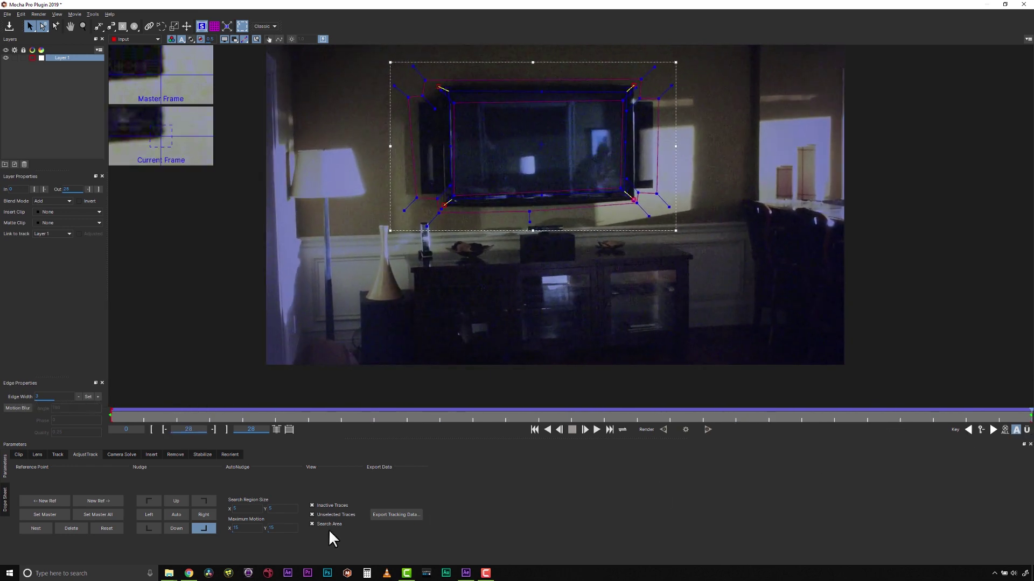
click(204, 502)
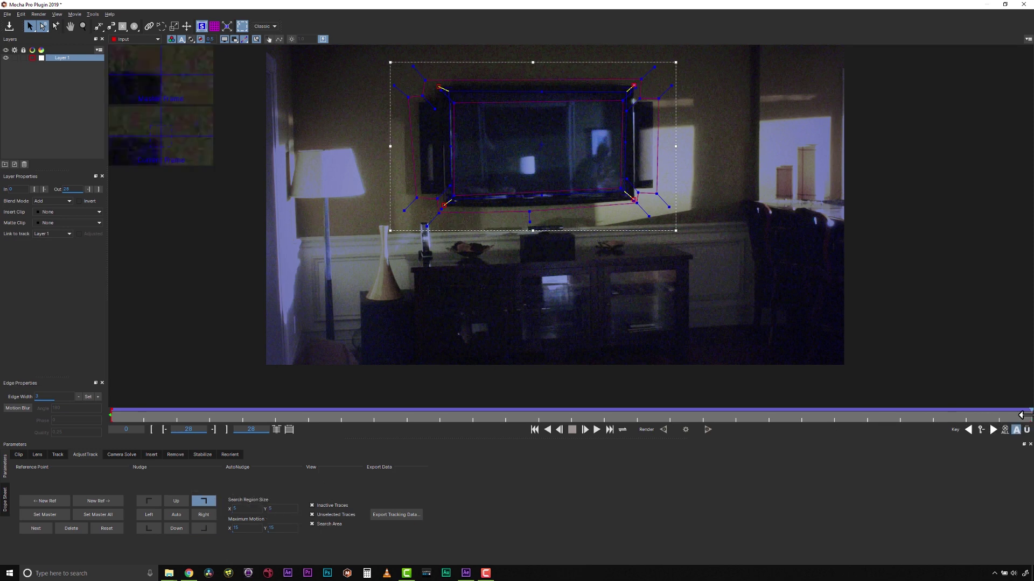
mouse_move(1023, 415)
mouse_down()
mouse_move(111, 416)
mouse_move(1025, 421)
mouse_up()
click(401, 515)
click(178, 512)
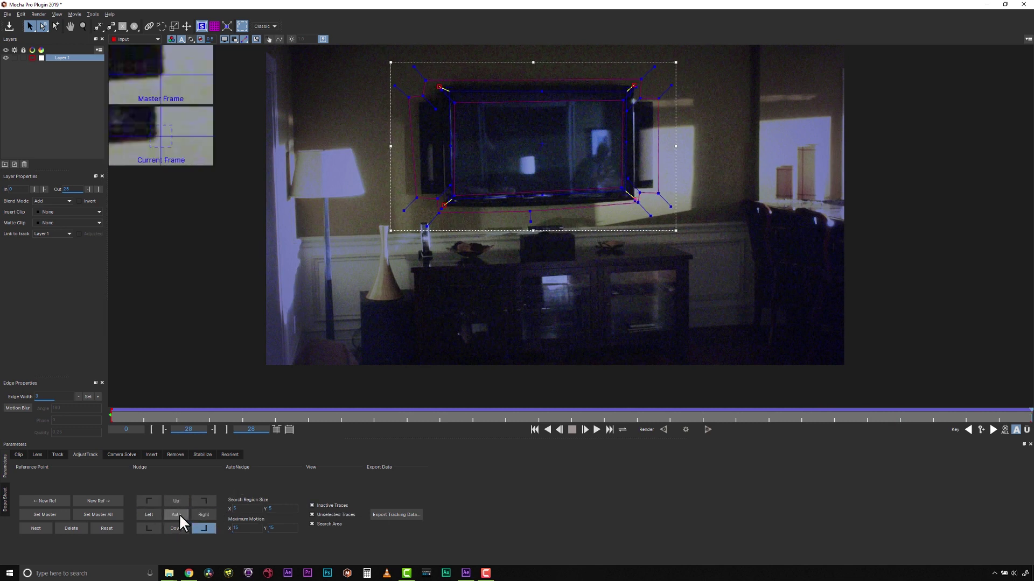
click(147, 500)
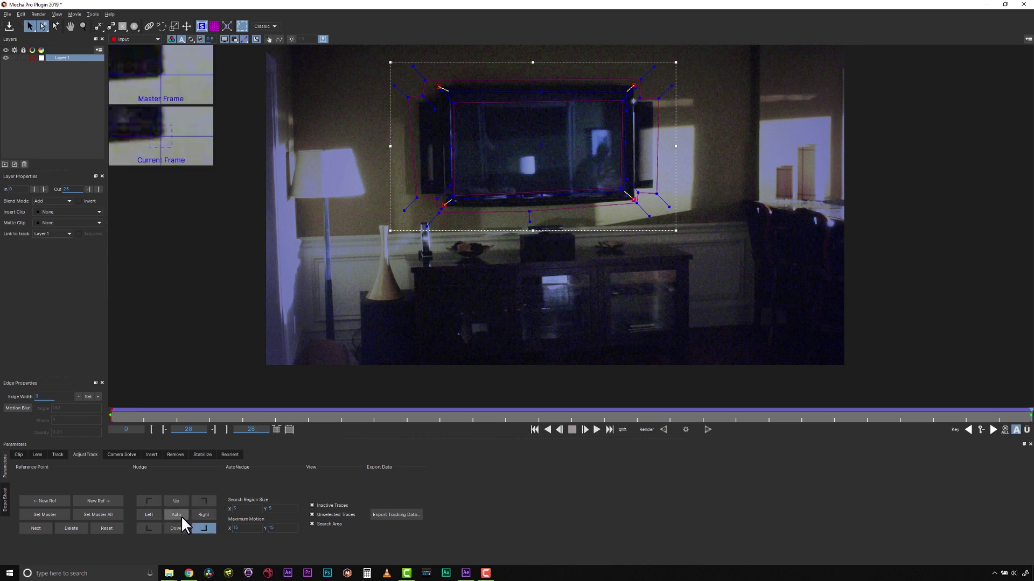
Step: At frame 15, auto-refine the top-left reference point onto the TV corner and check the other corners
click(150, 502)
mouse_move(1030, 418)
mouse_down()
mouse_move(177, 412)
mouse_move(674, 400)
mouse_move(597, 400)
mouse_up()
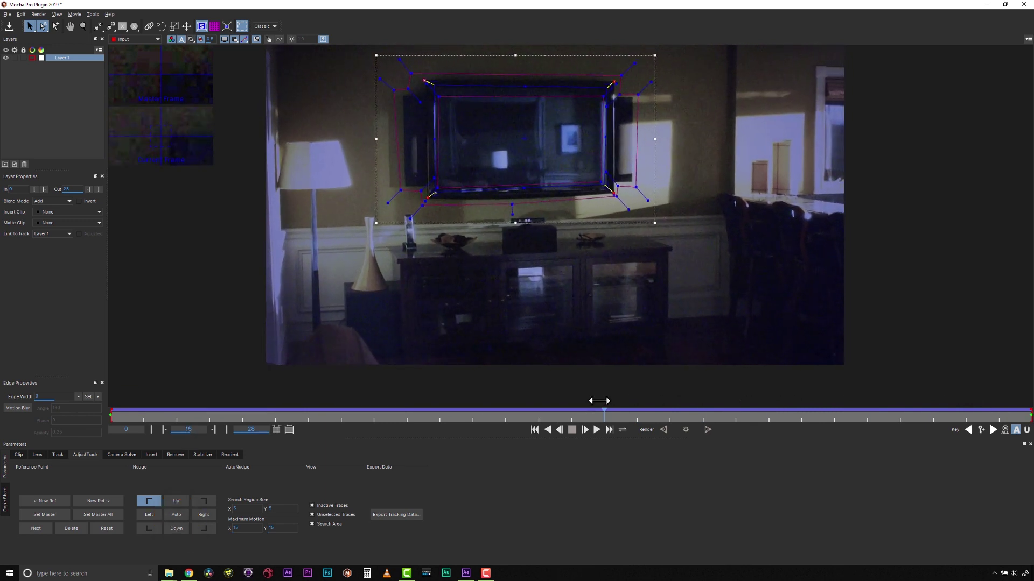
click(172, 513)
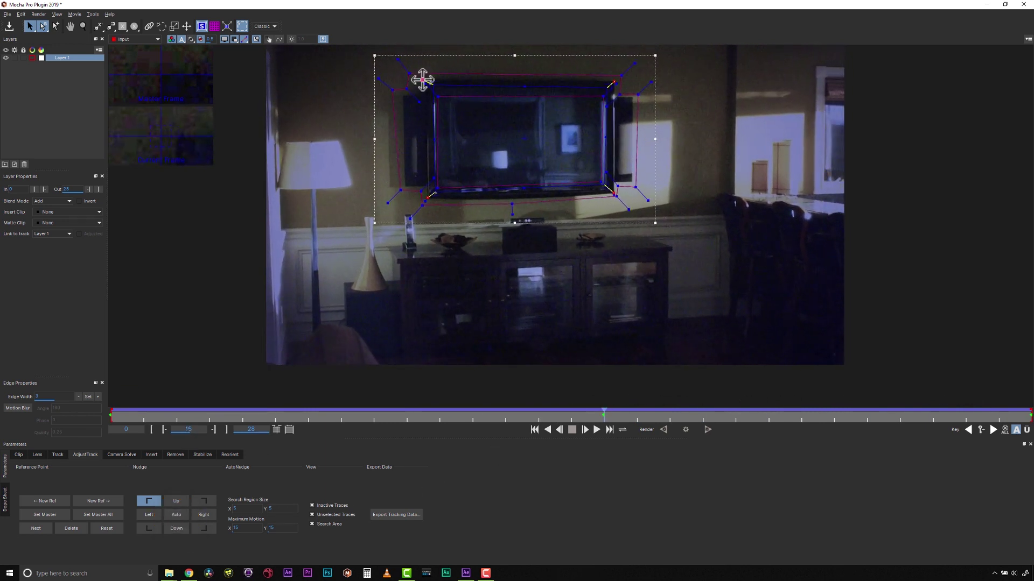
drag(423, 78, 426, 80)
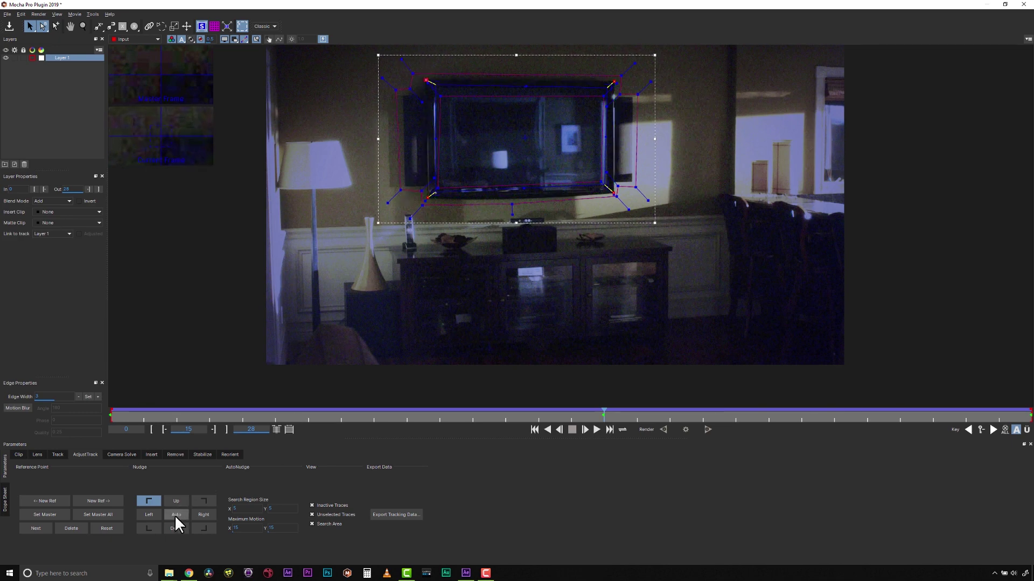
click(158, 526)
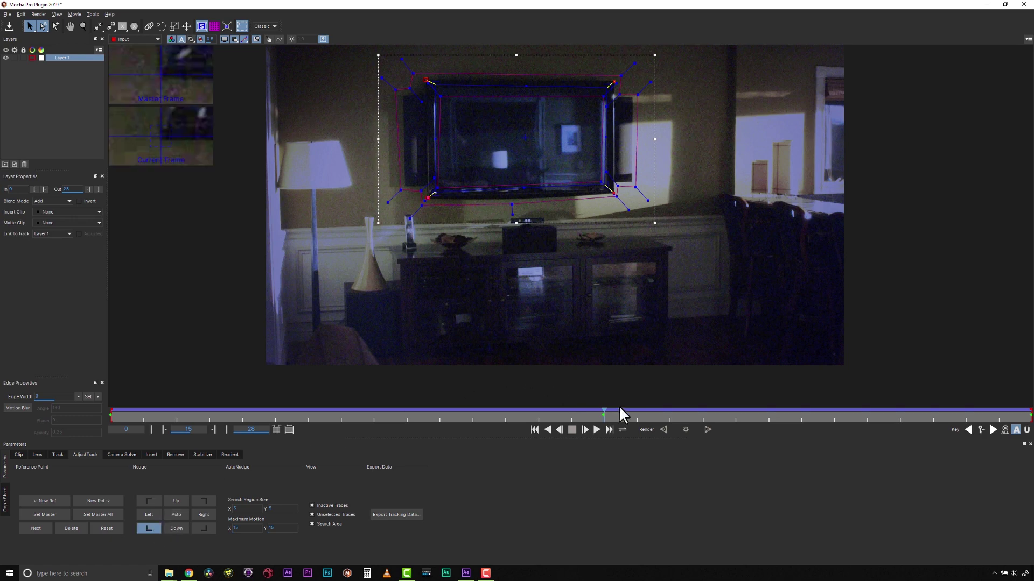
click(202, 526)
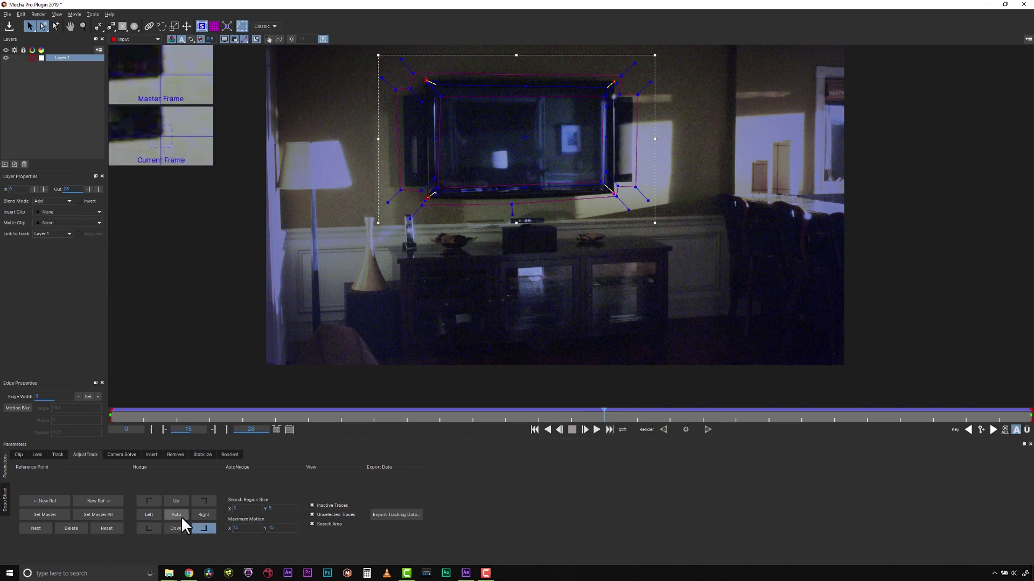
click(206, 503)
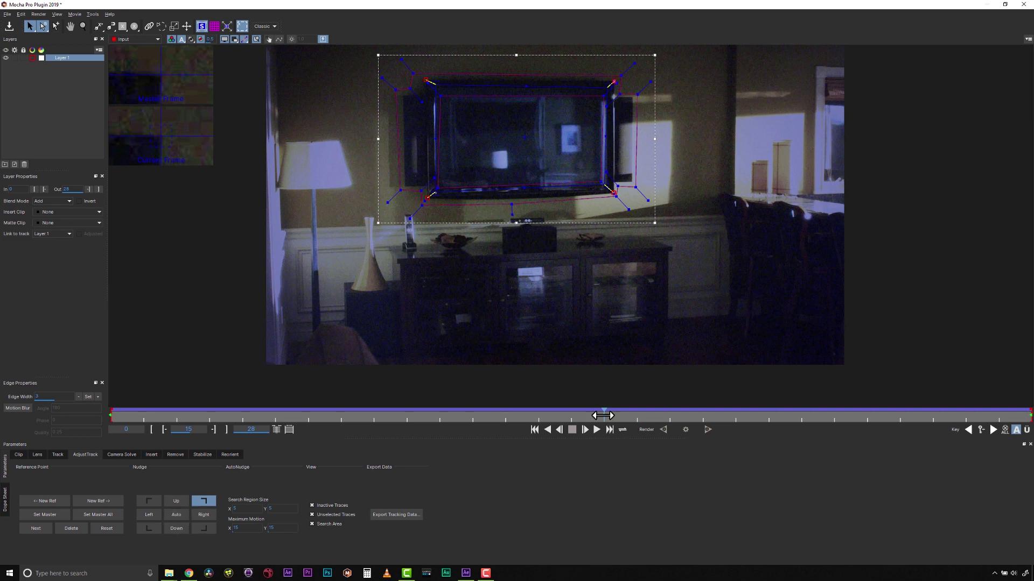
Step: At the last frame (28), drag the top-left reference point onto the TV corner
drag(604, 414, 1028, 398)
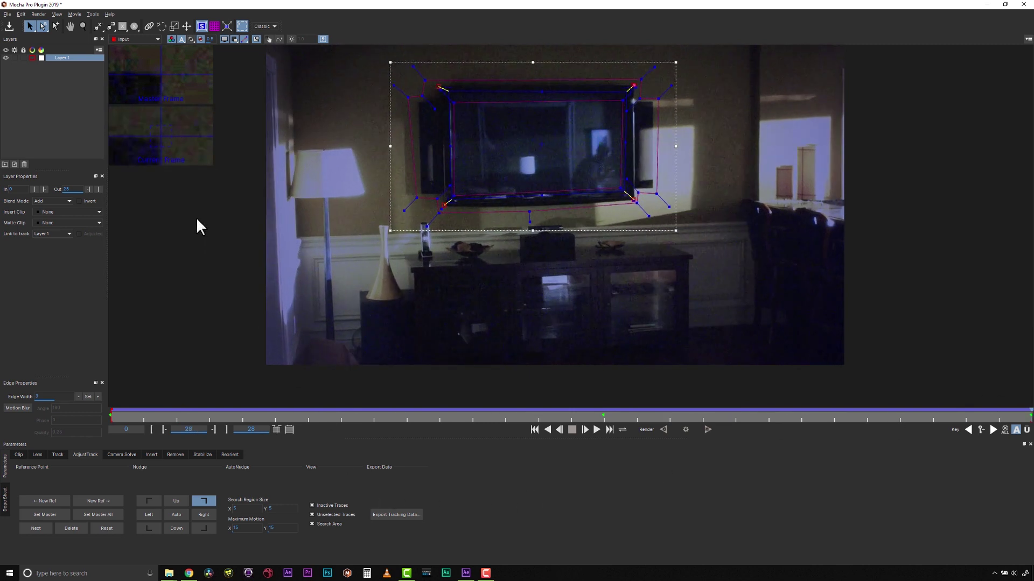
click(144, 497)
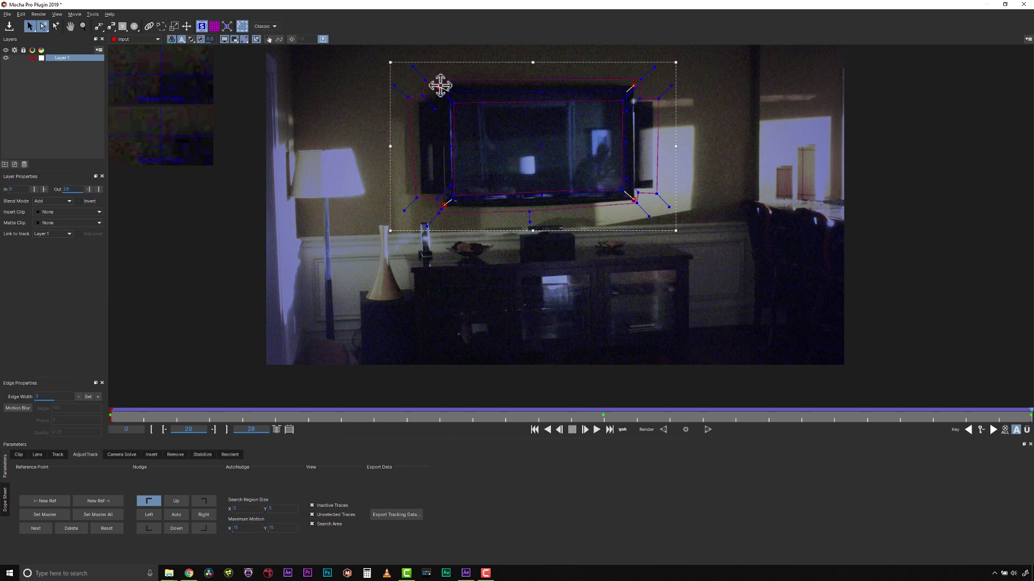
drag(439, 85, 441, 86)
click(174, 515)
drag(434, 89, 439, 86)
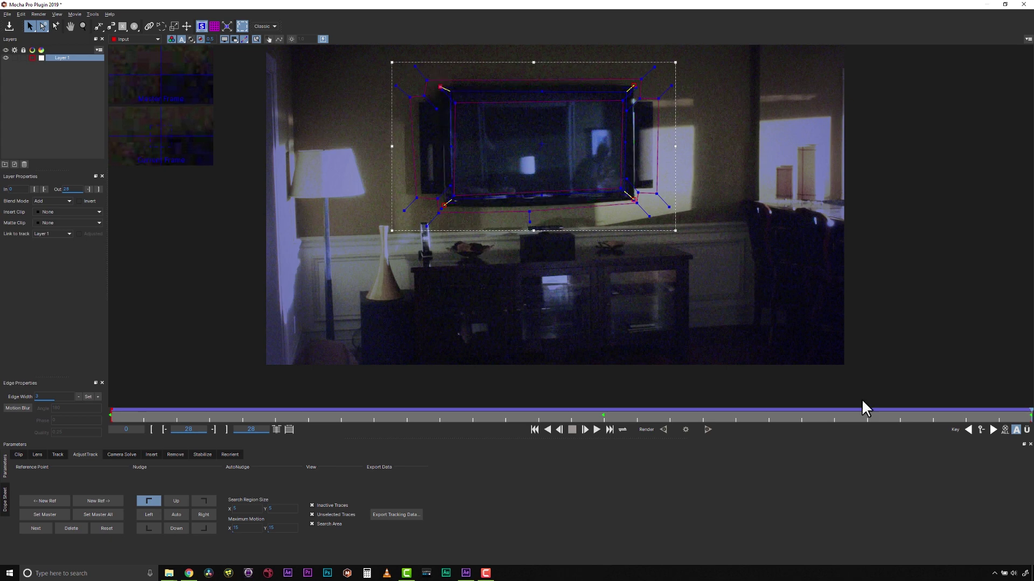
Step: Scrub the shot, then set the Insert Clip to the Grid8x8 checkerboard
drag(1015, 413, 20, 408)
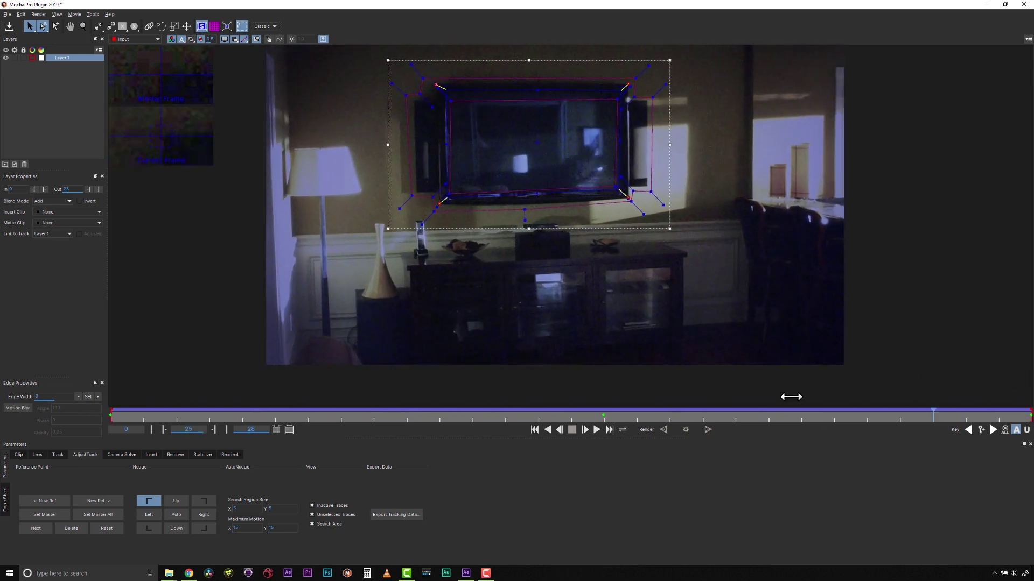
mouse_move(19, 408)
mouse_down()
mouse_move(281, 395)
mouse_move(1030, 398)
mouse_up()
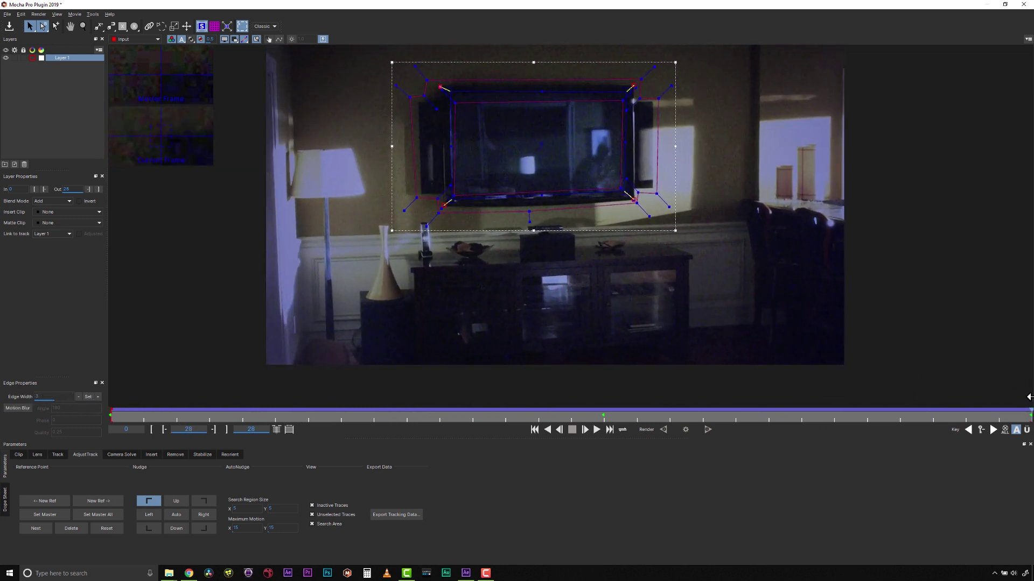
click(49, 211)
click(47, 247)
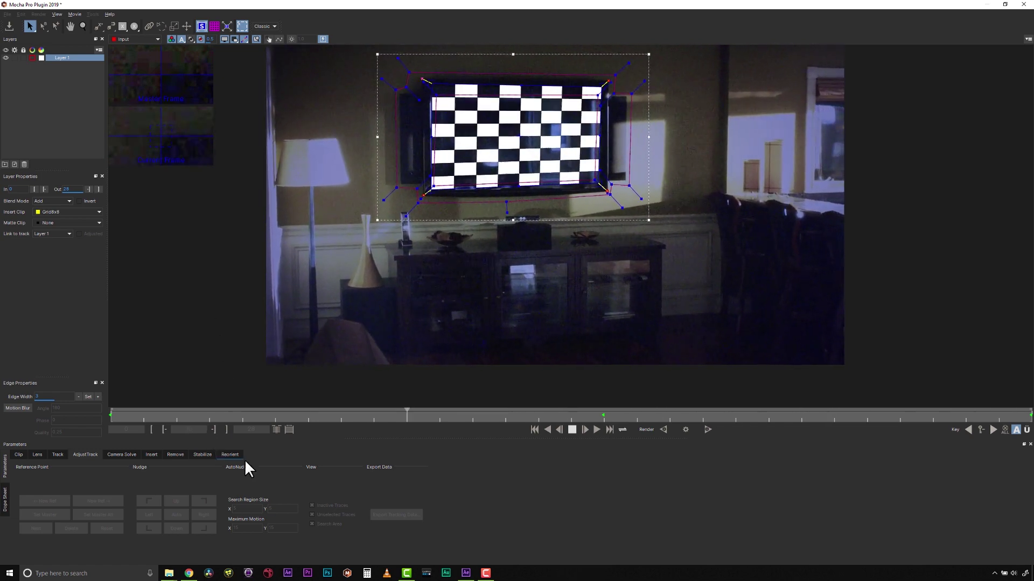
Step: Track the TV screen layer forward with Min % Pixels Used at 100
click(58, 454)
text(100)
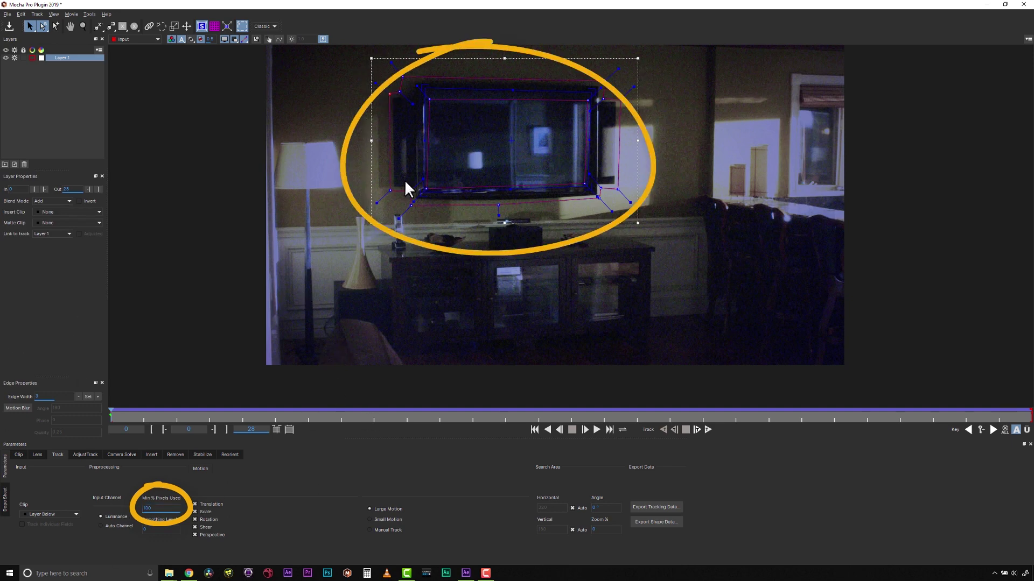
click(707, 431)
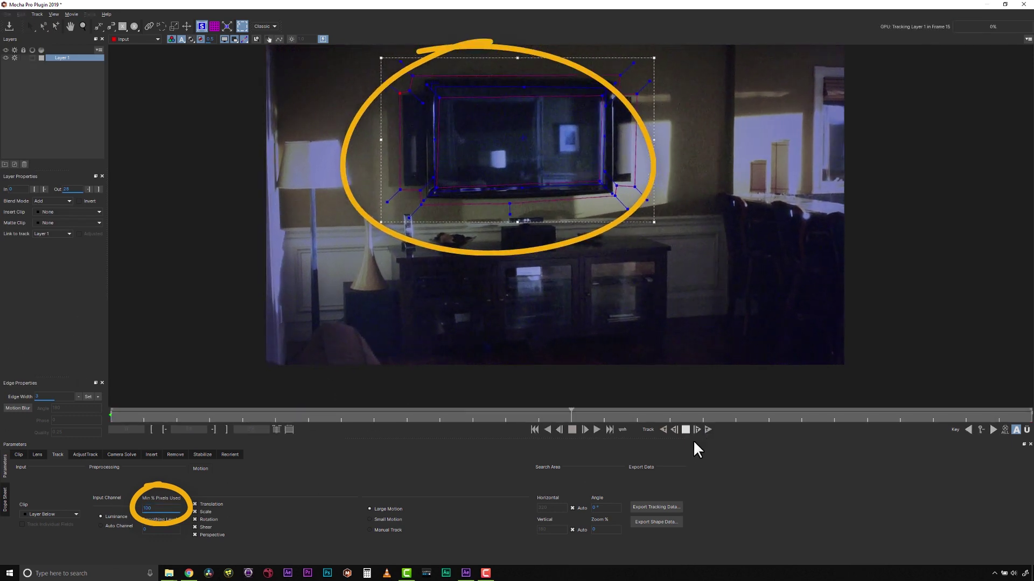